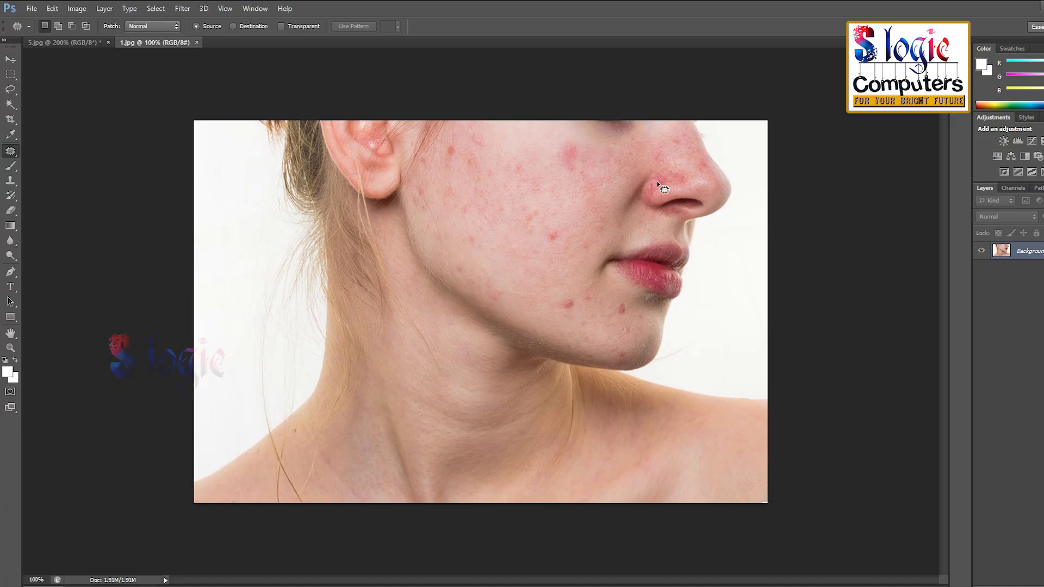
Patch the red spots along the bridge of the nose with clear neighbouring skin and deselect
scroll(685, 181, "up", 2)
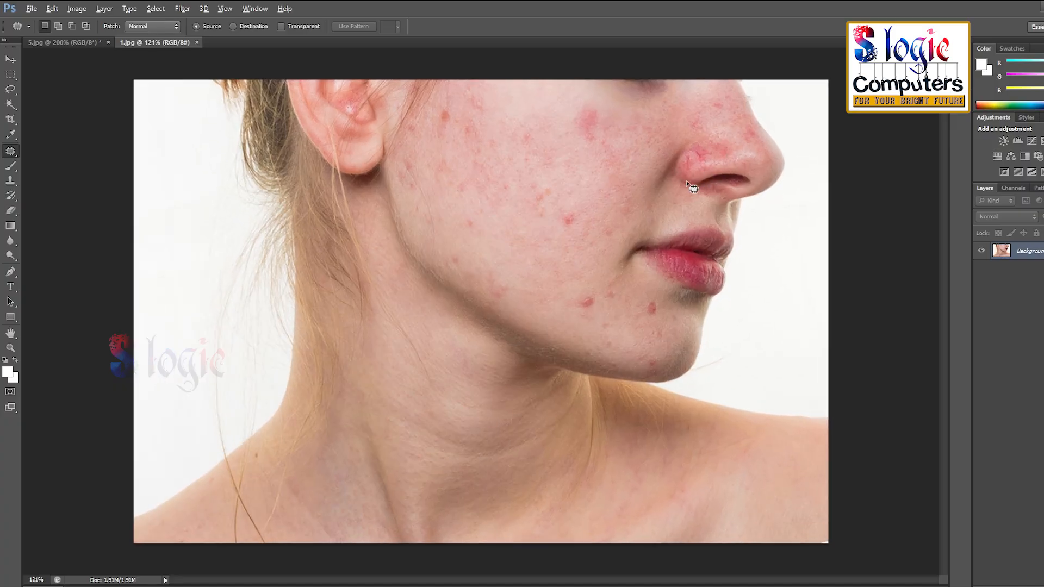
scroll(676, 163, "up", 2)
scroll(676, 163, "down", 4)
scroll(675, 164, "up", 4)
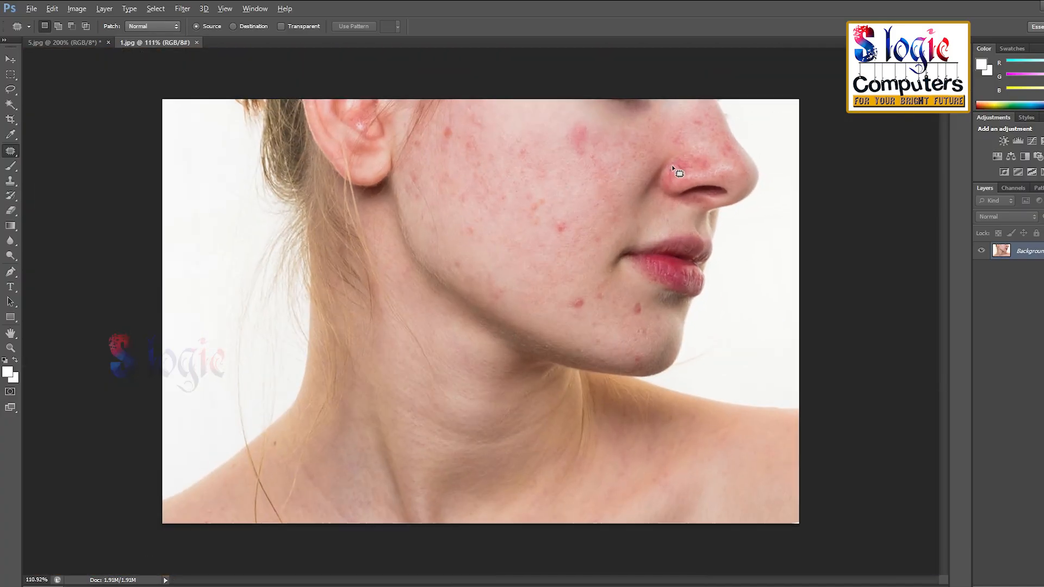
scroll(792, 89, "up", 3)
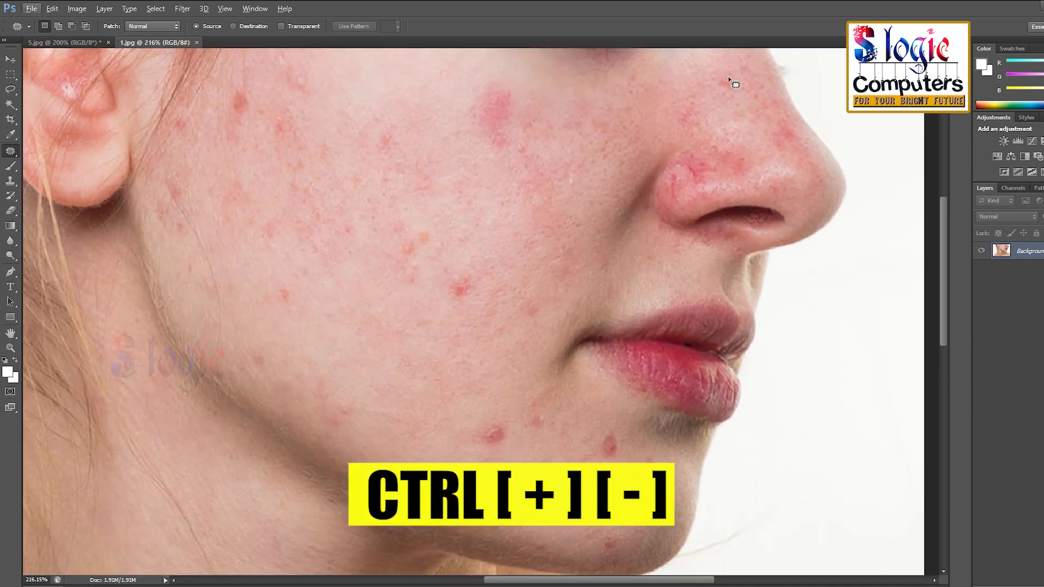
mouse_move(737, 76)
left_mouse_down()
mouse_move(731, 98)
mouse_move(717, 77)
mouse_move(681, 76)
left_mouse_up()
mouse_move(782, 122)
left_mouse_down()
mouse_move(767, 138)
mouse_move(772, 153)
mouse_move(797, 148)
mouse_move(798, 132)
mouse_move(700, 86)
left_mouse_up()
key("ctrl+d")
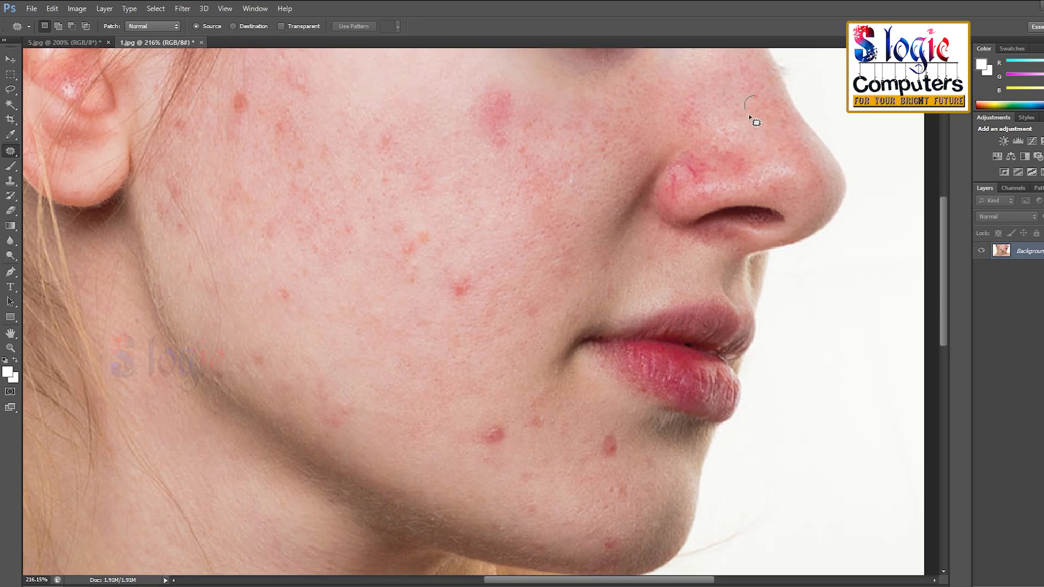
Patch the remaining redness near the tip of the nose and beside the nostril, deselecting after each repair
left_click_drag(761, 95, 763, 97)
left_click_drag(749, 103, 716, 84)
key("ctrl+d")
mouse_move(679, 165)
left_mouse_down()
mouse_move(742, 111)
mouse_move(690, 132)
mouse_move(671, 125)
mouse_move(669, 101)
mouse_move(685, 93)
mouse_move(680, 118)
mouse_move(645, 121)
left_mouse_up()
key("ctrl+d")
key("ctrl+d")
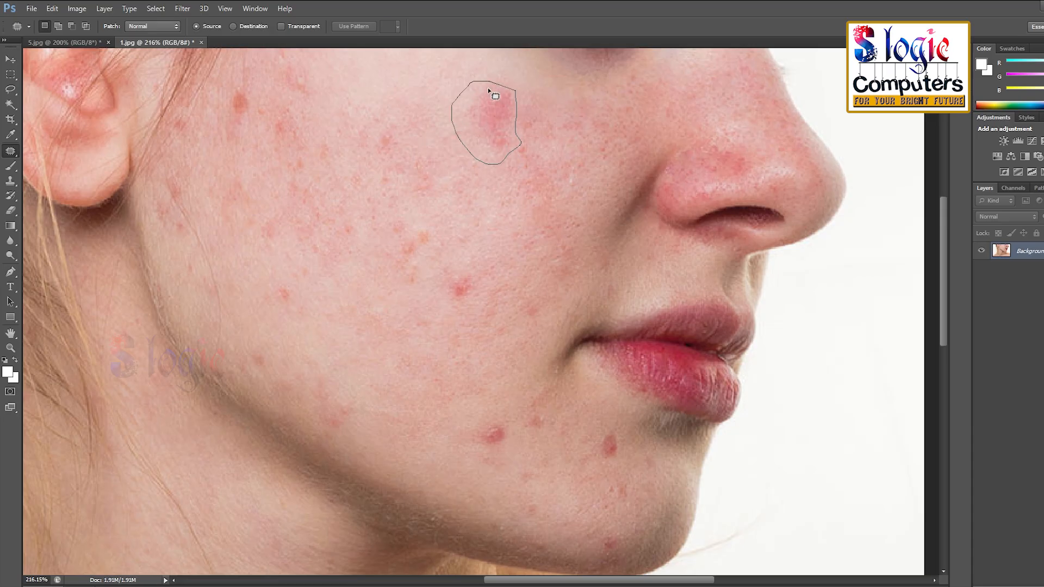
Patch the large red blotch on the upper cheek with clean skin beside it
left_click_drag(487, 90, 416, 92)
key("ctrl+d")
left_click_drag(526, 164, 472, 174)
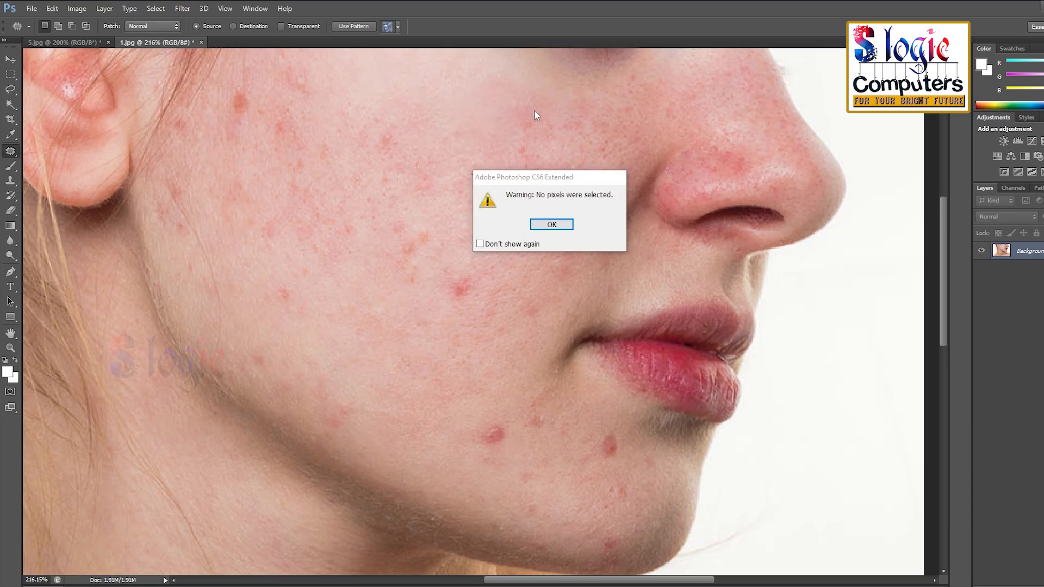
left_click(564, 221)
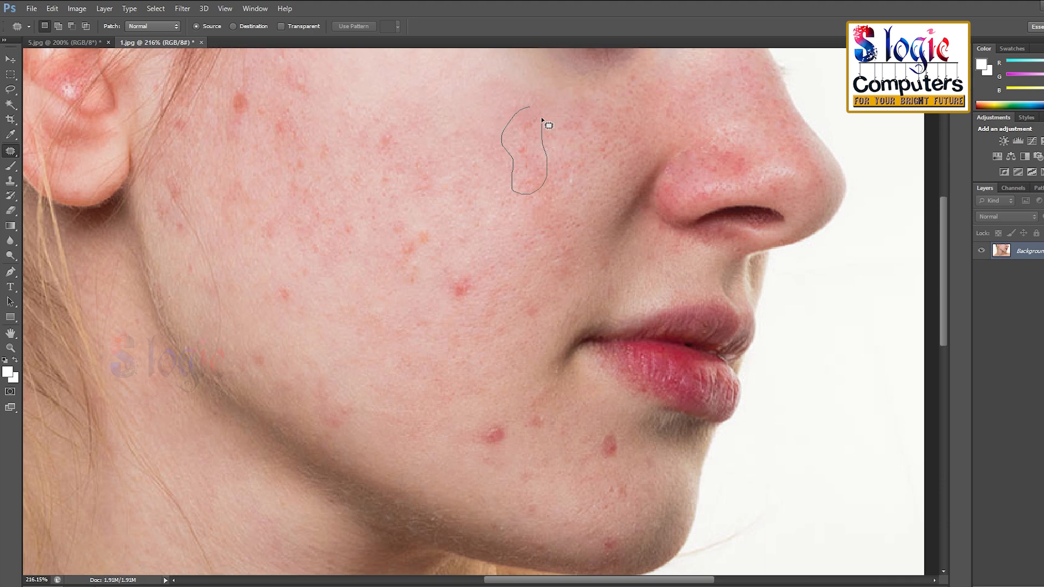
Patch the small spots between the upper cheek and the nose with smoother cheek skin
left_click_drag(543, 119, 533, 108)
left_click_drag(534, 156, 447, 120)
key("ctrl+d")
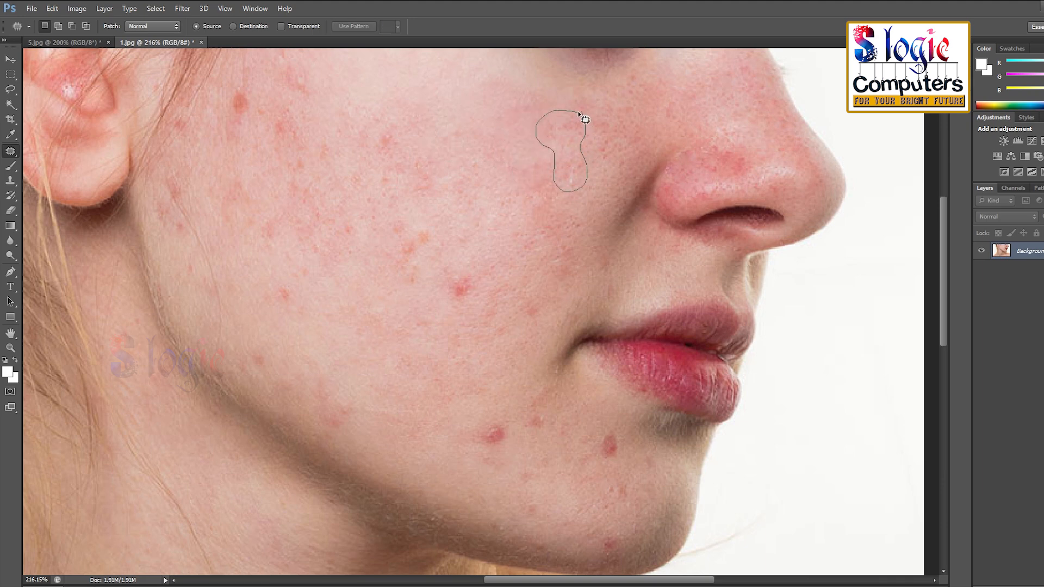
left_click_drag(578, 113, 491, 132)
key("ctrl+d")
Patch the red spots across the middle of the cheek with smooth skin close by
left_click_drag(378, 123, 379, 124)
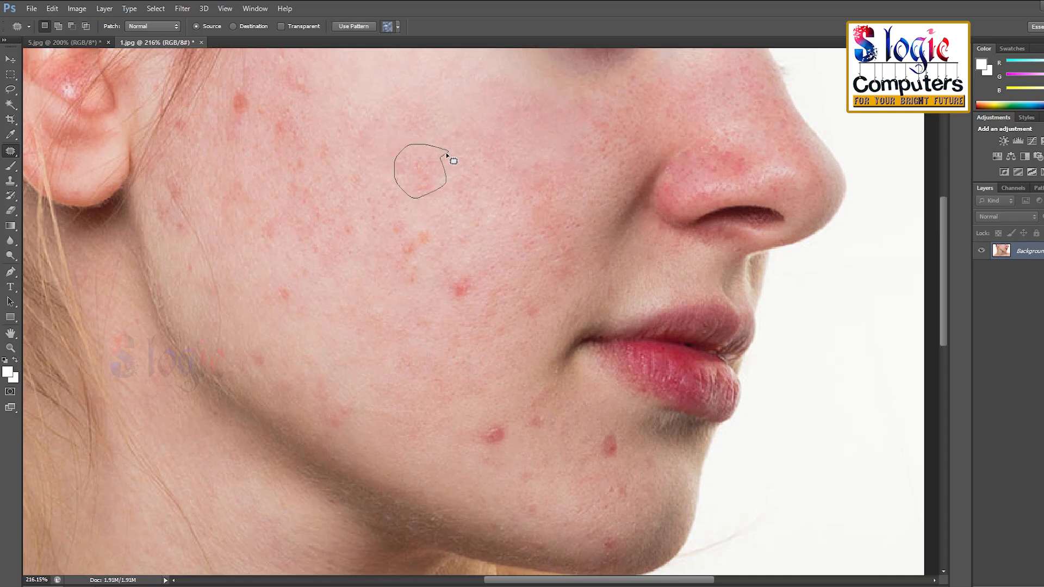
left_click_drag(447, 155, 448, 153)
left_click_drag(426, 177, 459, 127)
key("ctrl+d")
left_click_drag(417, 218, 435, 215)
left_click_drag(453, 265, 466, 309)
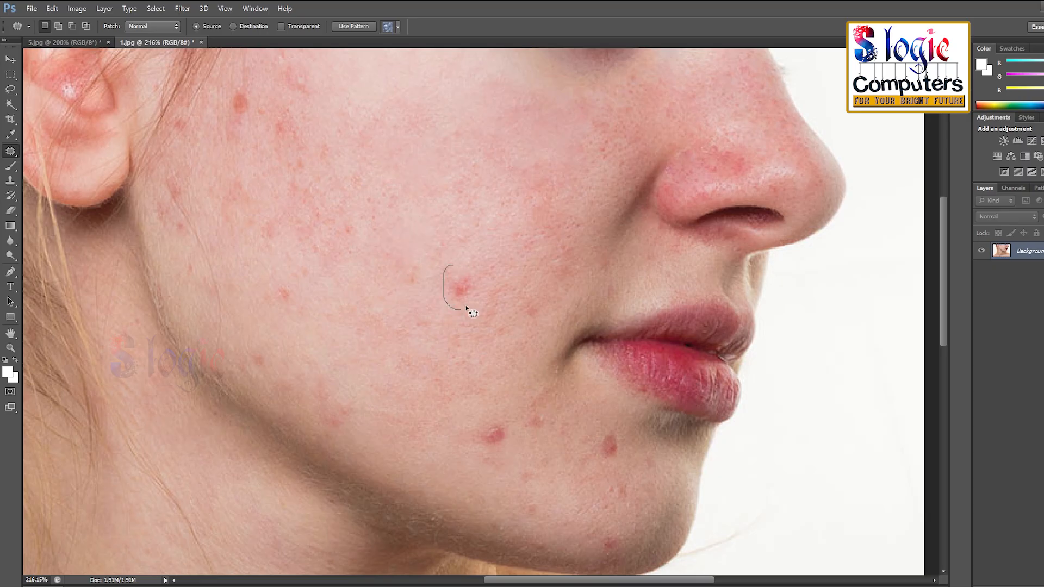
mouse_move(418, 256)
left_mouse_down()
mouse_move(425, 277)
mouse_move(445, 261)
left_mouse_up()
Patch the dark red pimples below the corner of the mouth and under the lower lip, then deselect
mouse_move(502, 420)
left_mouse_down()
mouse_move(496, 429)
mouse_move(462, 409)
left_mouse_up()
left_click_drag(615, 420, 617, 423)
left_click_drag(609, 445, 513, 459)
left_click_drag(544, 406, 452, 440)
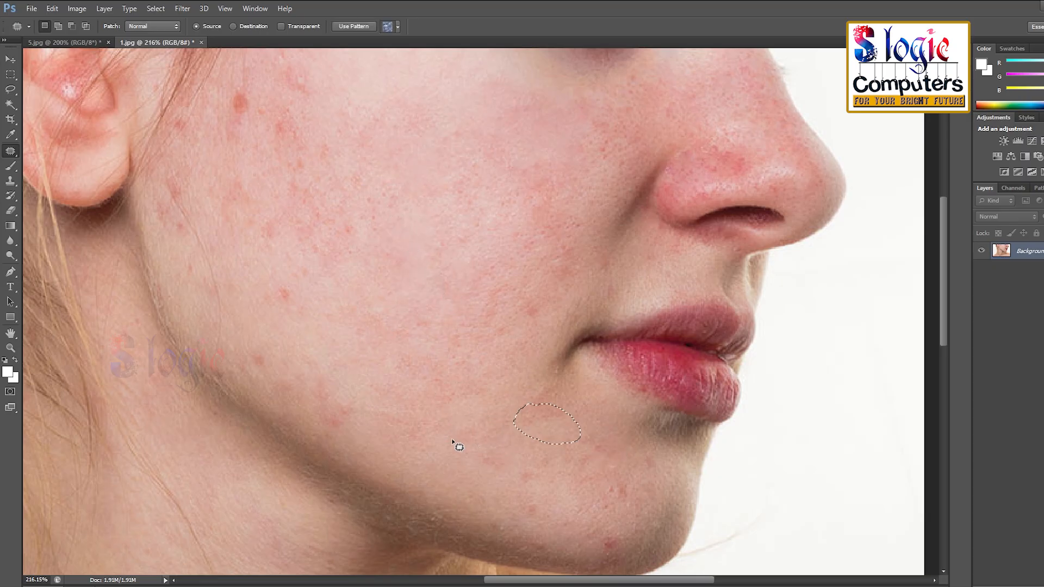
left_click(504, 439)
Patch the spots on the upper cheek near the ear with clearer adjacent skin
left_click_drag(218, 88, 252, 91)
left_click_drag(239, 106, 299, 70)
left_click_drag(279, 96, 283, 99)
left_click_drag(302, 137, 306, 140)
left_click_drag(302, 174, 358, 241)
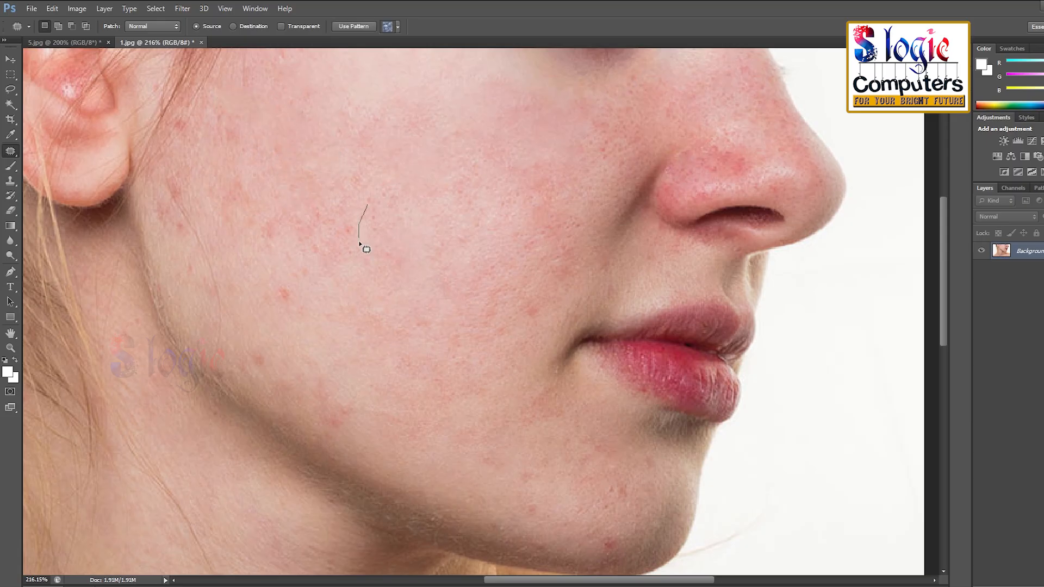
Patch the red clusters on the cheek below the ear and the spots down towards the jawline
left_click_drag(305, 218, 311, 221)
left_click_drag(308, 239, 367, 159)
mouse_move(287, 202)
left_mouse_down()
mouse_move(290, 222)
mouse_move(286, 205)
left_mouse_up()
left_click_drag(272, 231, 325, 223)
left_click_drag(285, 296, 354, 226)
mouse_move(302, 338)
left_mouse_down()
mouse_move(329, 362)
mouse_move(305, 340)
left_mouse_up()
mouse_move(333, 408)
left_mouse_down()
mouse_move(308, 343)
mouse_move(295, 248)
left_mouse_up()
Patch the marks on the cheek near the mouth and the last spots on the chin, then deselect
left_click_drag(521, 291, 492, 340)
left_click_drag(598, 535, 601, 536)
left_click_drag(609, 545, 569, 508)
left_click_drag(614, 477, 492, 447)
mouse_move(517, 470)
left_mouse_down()
mouse_move(543, 475)
mouse_move(485, 477)
left_mouse_up()
left_click(485, 477)
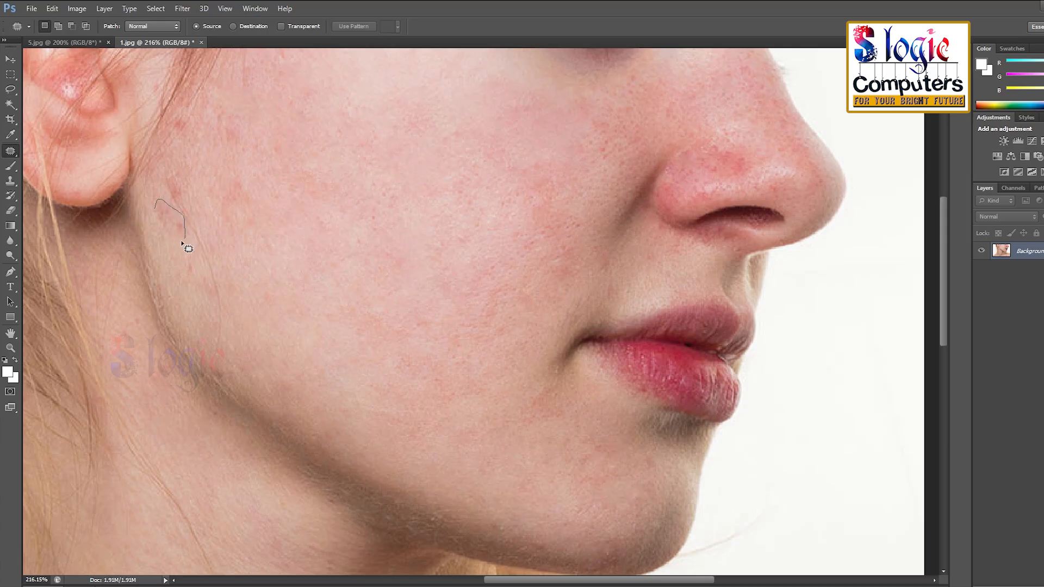
Patch the red marks along the edge of the face just below the earlobe
left_click_drag(163, 215, 158, 258)
left_click(188, 188)
left_click_drag(172, 174, 179, 173)
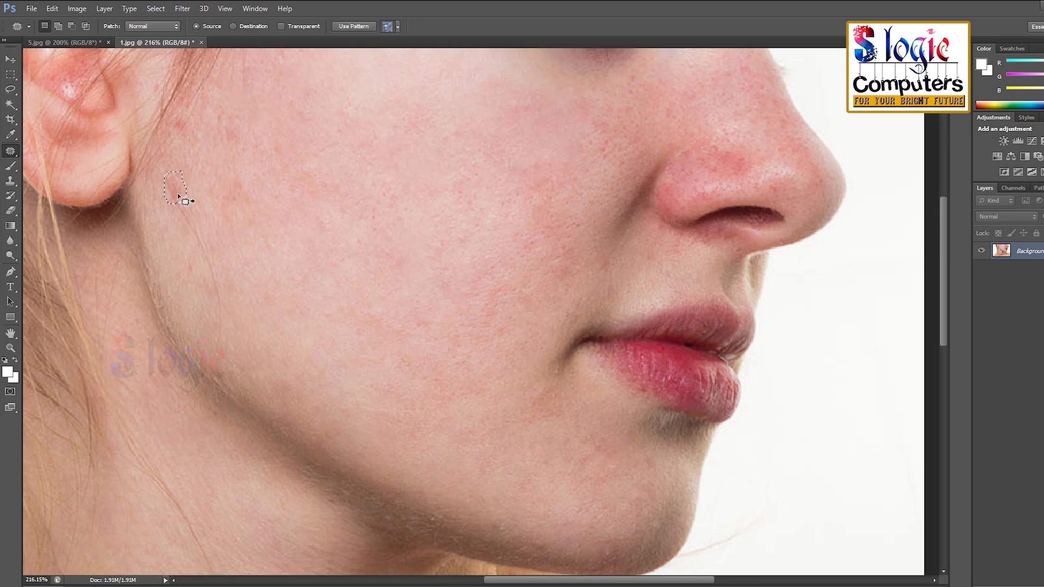
left_click(185, 211)
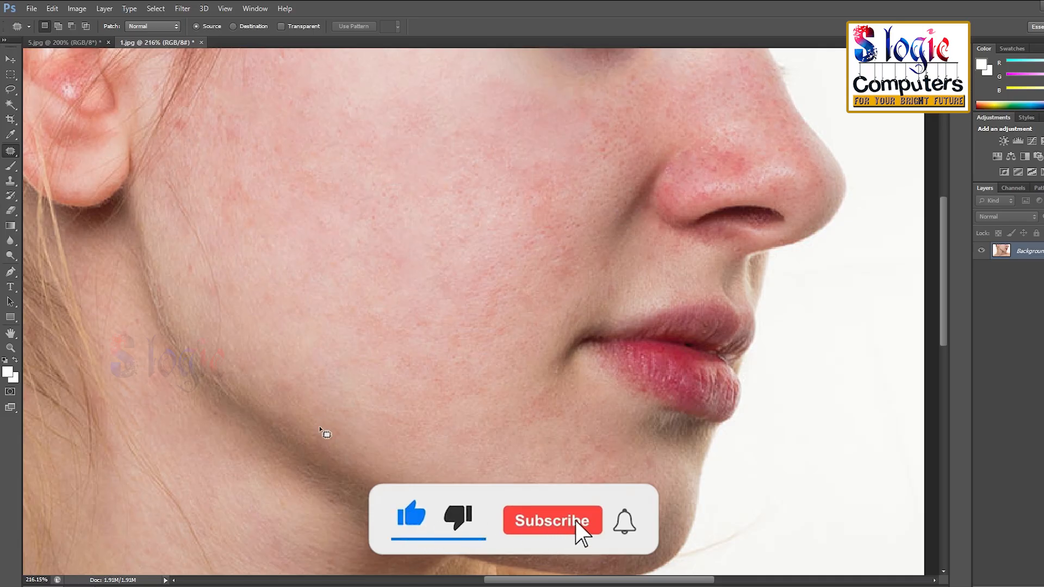
Paint the original skin back with the History Brush and toggle the undo to compare before and after
left_click(11, 196)
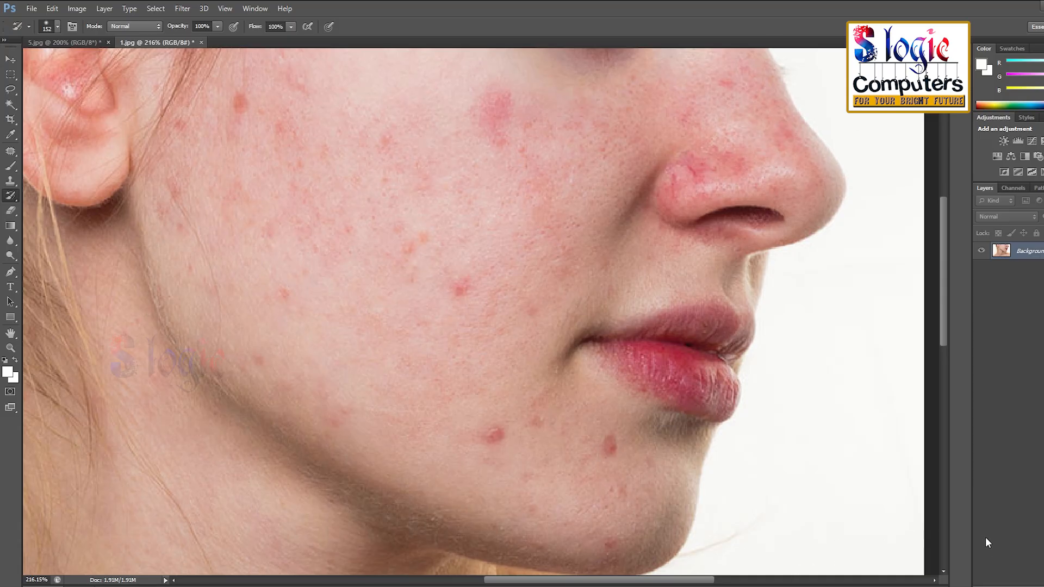
key("ctrl+z")
key("ctrl+z")
key("ctrl+z")
key("ctrl+z")
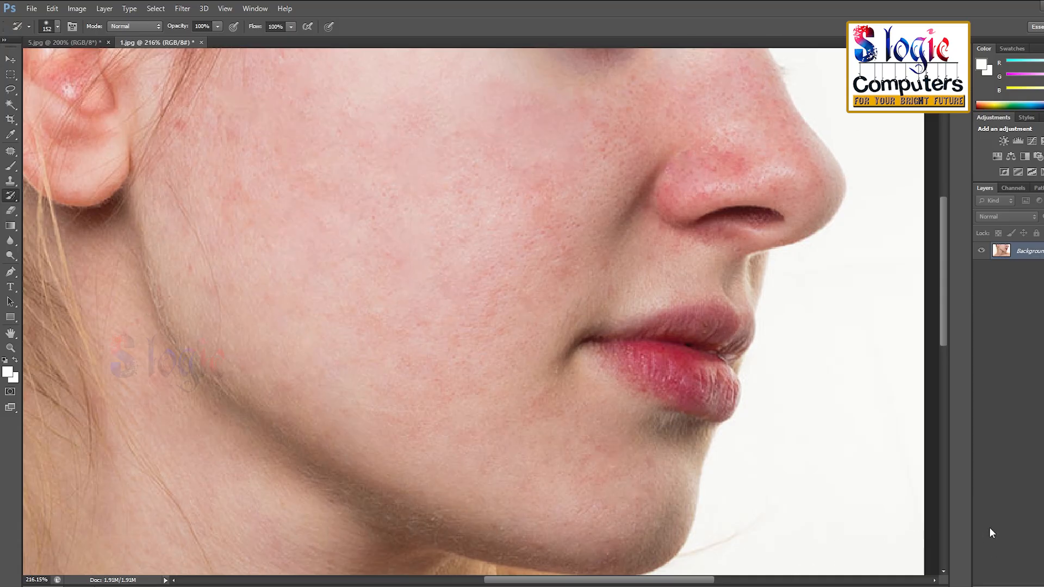
key("ctrl+z")
key("ctrl+z")
key("ctrl+z")
key("ctrl+z")
key("ctrl+z")
key("ctrl+z")
Open the torn sepia soldier portrait from the damaged photos folder and fit it on screen
key("ctrl+o")
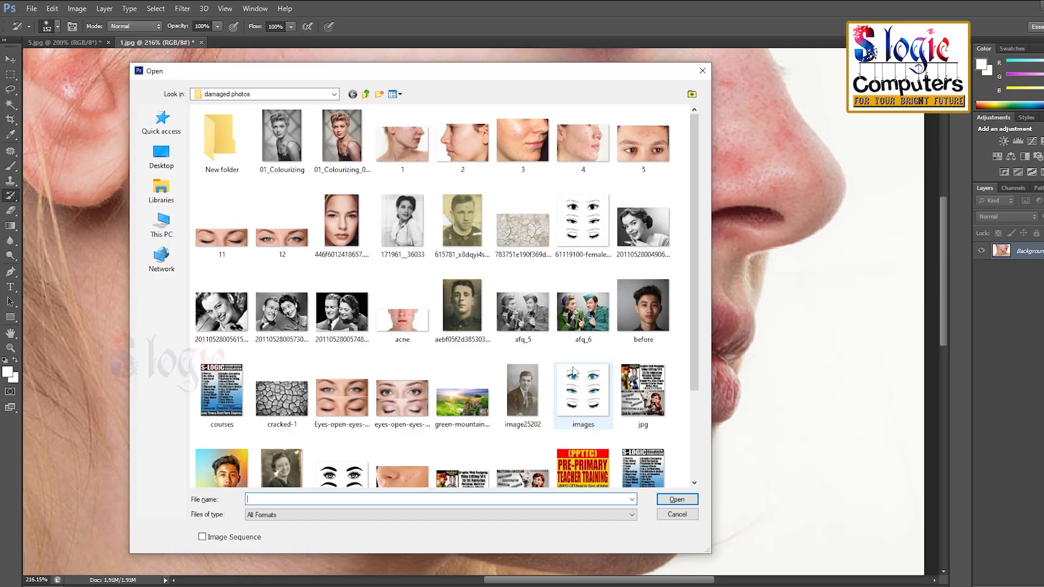
scroll(574, 375, "down", 2)
scroll(510, 291, "up", 2)
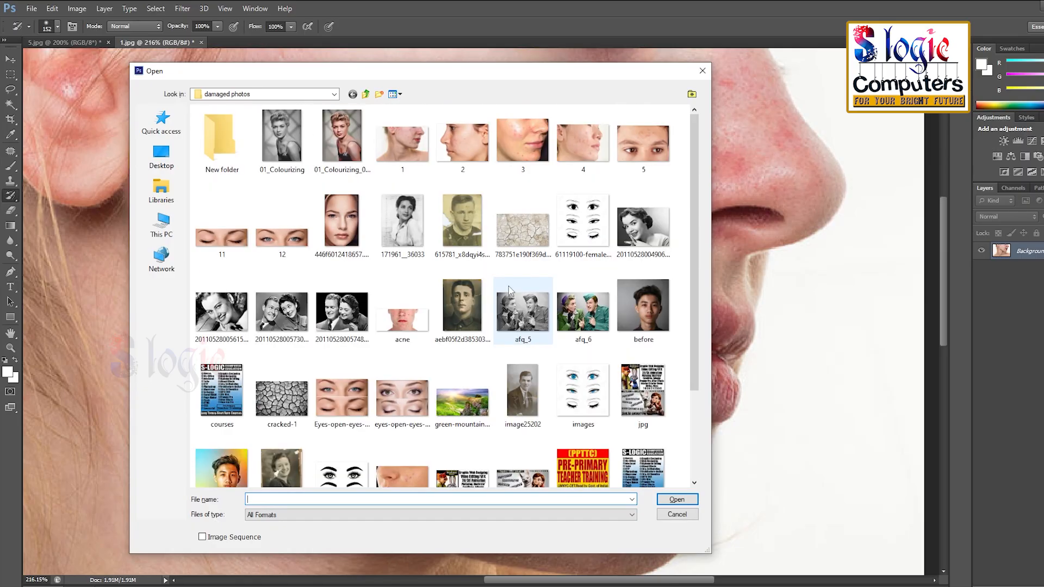
double_click(474, 301)
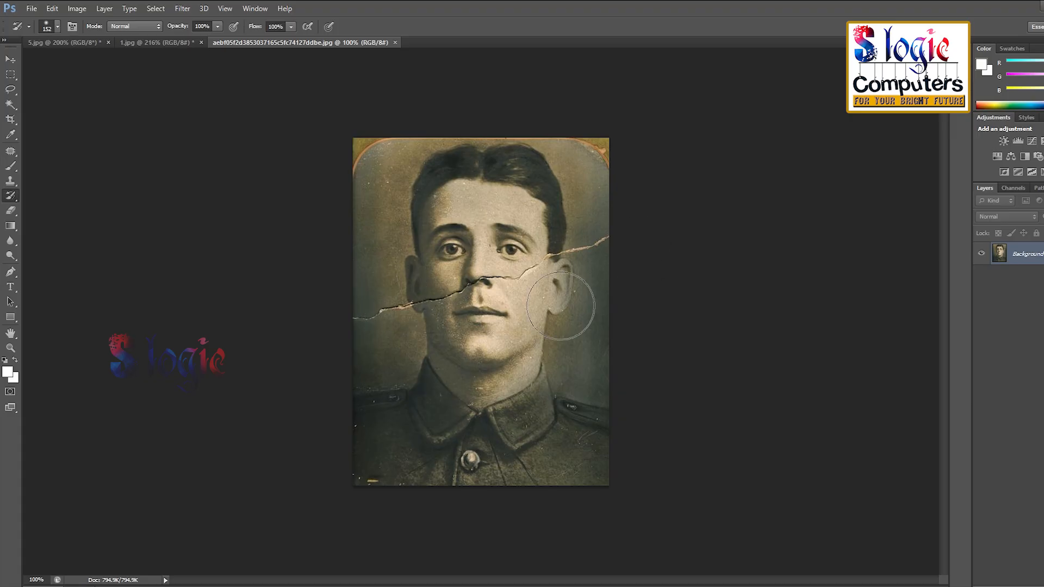
key("ctrl+0")
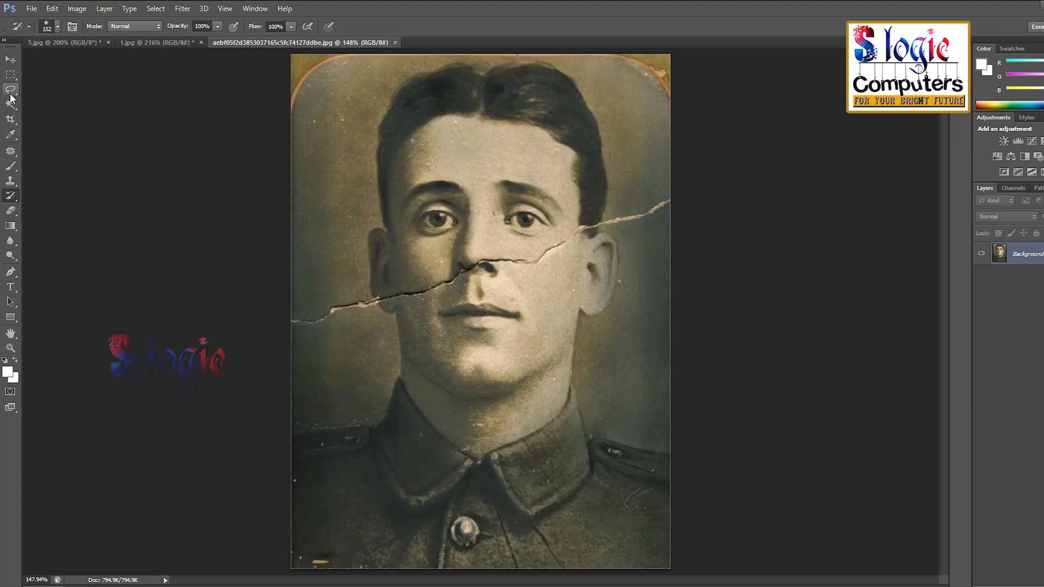
Use the Patch tool to remove the tear across the background on the portrait's right side, up to the hair
left_click(12, 152)
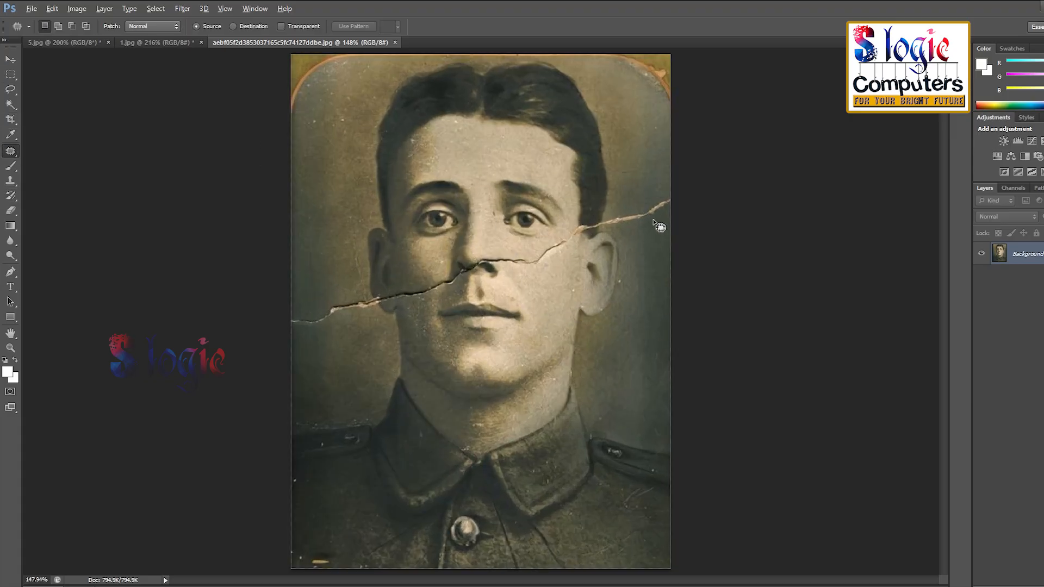
scroll(659, 226, "up", 5)
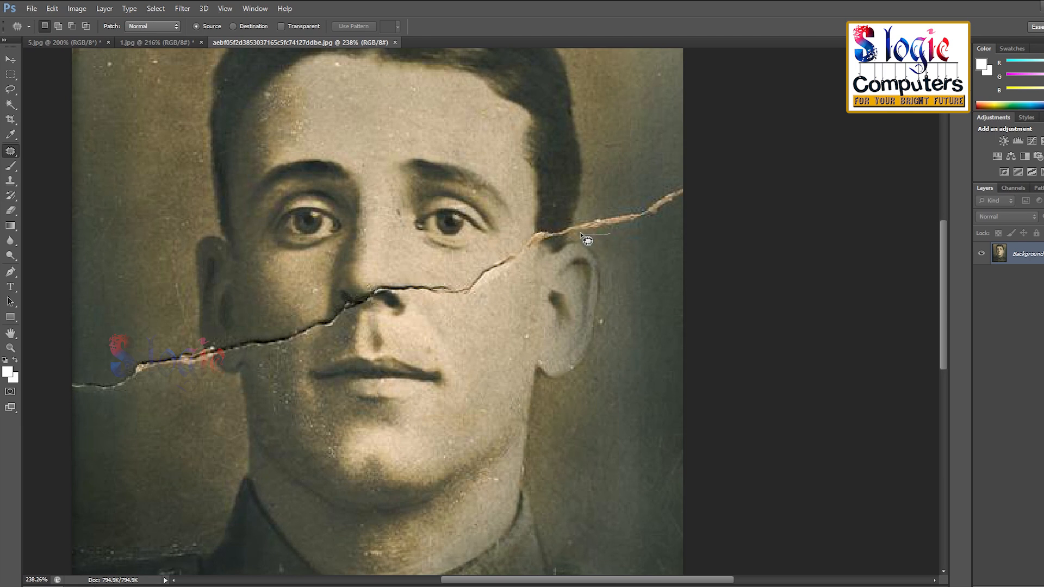
left_click_drag(600, 216, 677, 183)
left_click_drag(651, 239, 651, 91)
left_click(622, 273)
mouse_move(689, 201)
left_mouse_down()
mouse_move(651, 196)
mouse_move(697, 160)
mouse_move(698, 185)
mouse_move(653, 251)
left_mouse_up()
left_click(645, 330)
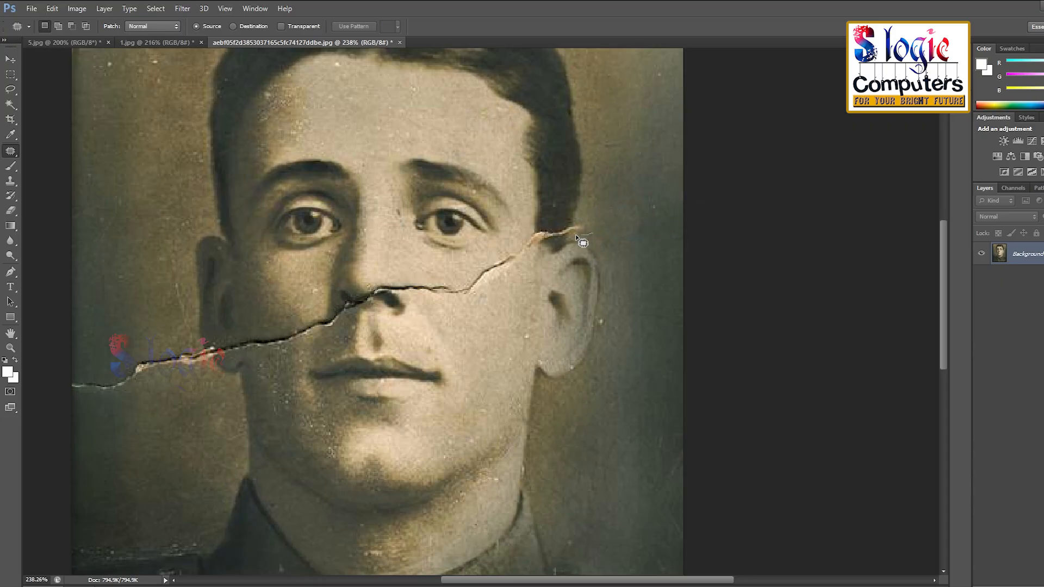
mouse_move(595, 216)
left_mouse_down()
mouse_move(595, 229)
mouse_move(603, 192)
left_mouse_up()
left_click(622, 279)
Patch the tear across the background on the portrait's left side with clean background, then deselect
mouse_move(58, 393)
left_mouse_down()
mouse_move(148, 351)
mouse_move(155, 378)
mouse_move(131, 403)
left_mouse_up()
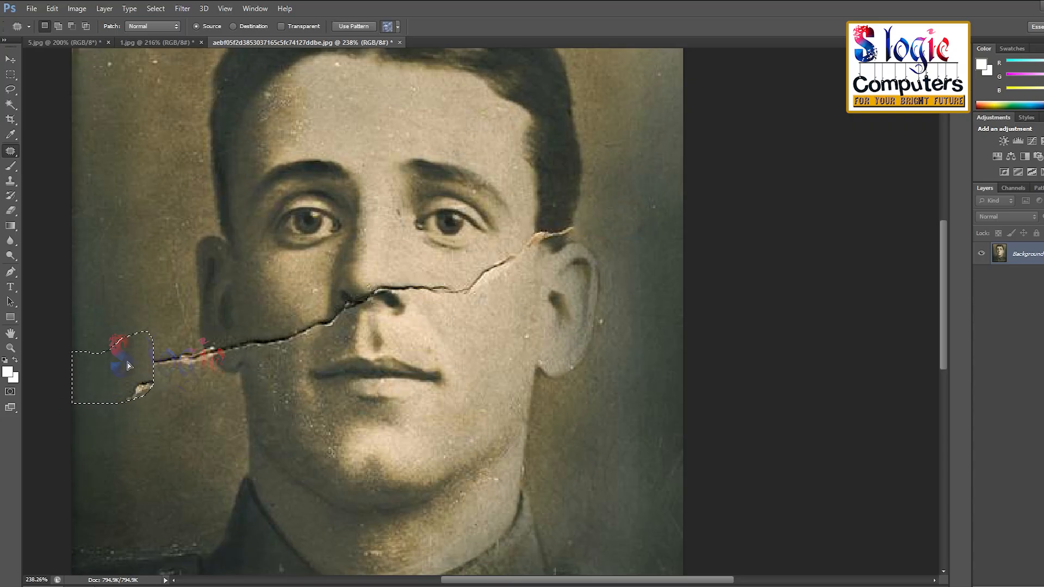
left_click_drag(127, 363, 131, 320)
left_click(167, 440)
mouse_move(172, 376)
left_mouse_down()
mouse_move(157, 345)
mouse_move(189, 342)
mouse_move(203, 359)
mouse_move(196, 382)
mouse_move(179, 402)
left_mouse_up()
left_click(385, 325)
Patch the tear across the cheek between the nose and the right-hand ear with clean skin
left_click_drag(463, 300, 473, 303)
left_click_drag(492, 275, 486, 322)
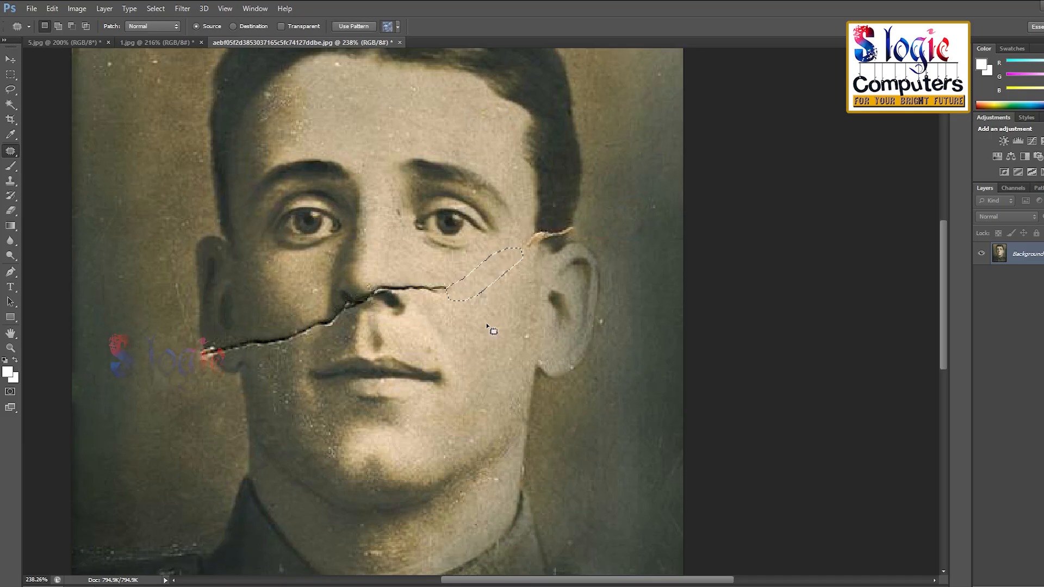
left_click(485, 322)
left_click_drag(405, 298, 409, 300)
left_click_drag(429, 289, 422, 309)
left_click_drag(526, 258, 525, 252)
left_click_drag(529, 244, 499, 290)
Patch the tear from the left-hand ear across the shaded cheek to the nose, then deselect
left_click_drag(246, 352, 245, 346)
mouse_move(266, 344)
left_mouse_down()
mouse_move(285, 374)
mouse_move(241, 353)
left_mouse_up()
mouse_move(228, 348)
left_mouse_down()
mouse_move(239, 367)
mouse_move(283, 336)
left_mouse_up()
mouse_move(298, 332)
left_mouse_down()
mouse_move(302, 322)
mouse_move(307, 329)
left_mouse_up()
mouse_move(315, 324)
left_mouse_down()
mouse_move(319, 338)
mouse_move(339, 312)
left_mouse_up()
left_click_drag(331, 322, 332, 338)
left_click(166, 291)
Patch the leftover pieces of the tear at the edge of the left-hand ear
mouse_move(188, 354)
left_mouse_down()
mouse_move(201, 349)
mouse_move(196, 364)
left_mouse_up()
mouse_move(219, 351)
left_mouse_down()
mouse_move(216, 362)
mouse_move(201, 351)
left_mouse_up()
mouse_move(212, 354)
left_mouse_down()
mouse_move(221, 363)
mouse_move(207, 348)
left_mouse_up()
left_click(429, 289)
mouse_move(212, 353)
left_mouse_down()
mouse_move(217, 363)
mouse_move(202, 352)
left_mouse_up()
left_click_drag(212, 354, 222, 363)
left_click(182, 380)
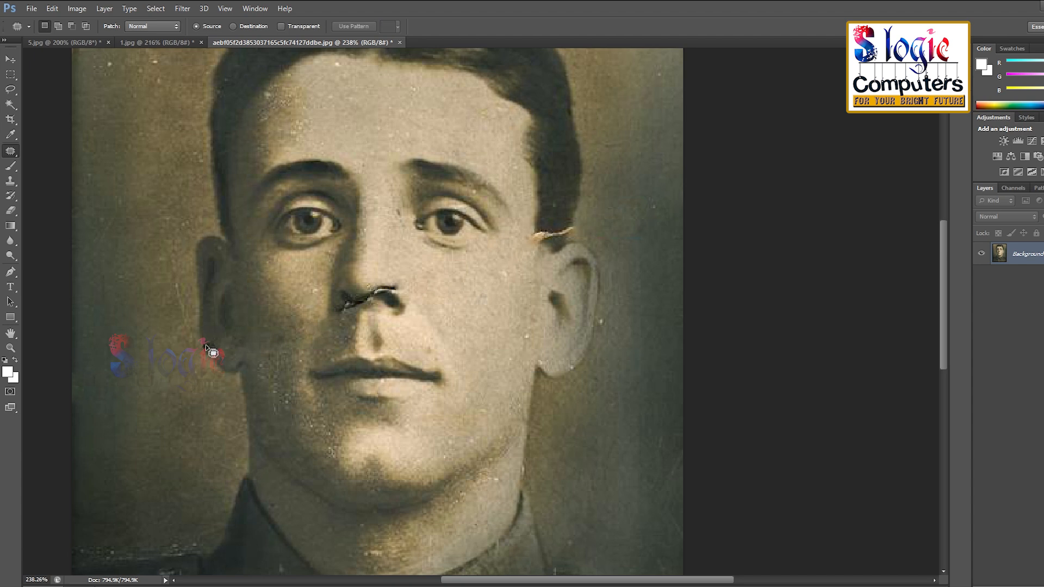
left_click_drag(208, 344, 215, 363)
left_click(181, 386)
Patch the crack running under the tip of the nose and deselect
mouse_move(348, 303)
left_mouse_down()
mouse_move(343, 318)
mouse_move(396, 278)
left_mouse_up()
left_click(342, 334)
left_click(415, 314)
left_click_drag(375, 305, 344, 329)
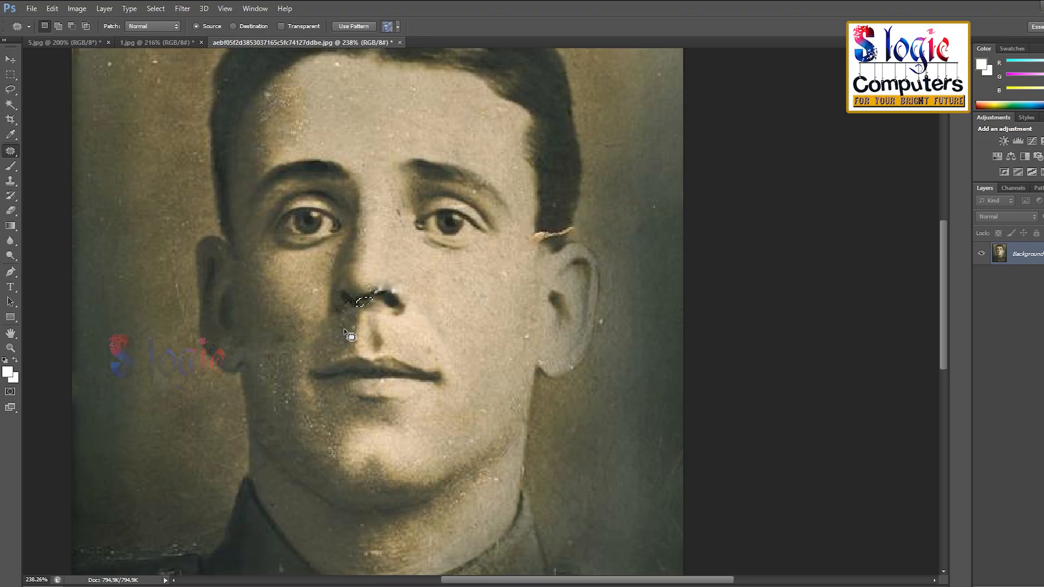
left_click(566, 279)
Patch the last piece of the tear between the hairline and the right-hand ear
mouse_move(572, 234)
left_mouse_down()
mouse_move(552, 243)
mouse_move(584, 223)
left_mouse_up()
left_click(560, 240)
mouse_move(549, 232)
left_mouse_down()
mouse_move(528, 120)
mouse_move(497, 96)
left_mouse_up()
left_click(500, 308)
Patch the orange frame remnants in both upper corners of the portrait with plain background
scroll(539, 359, "up", 5)
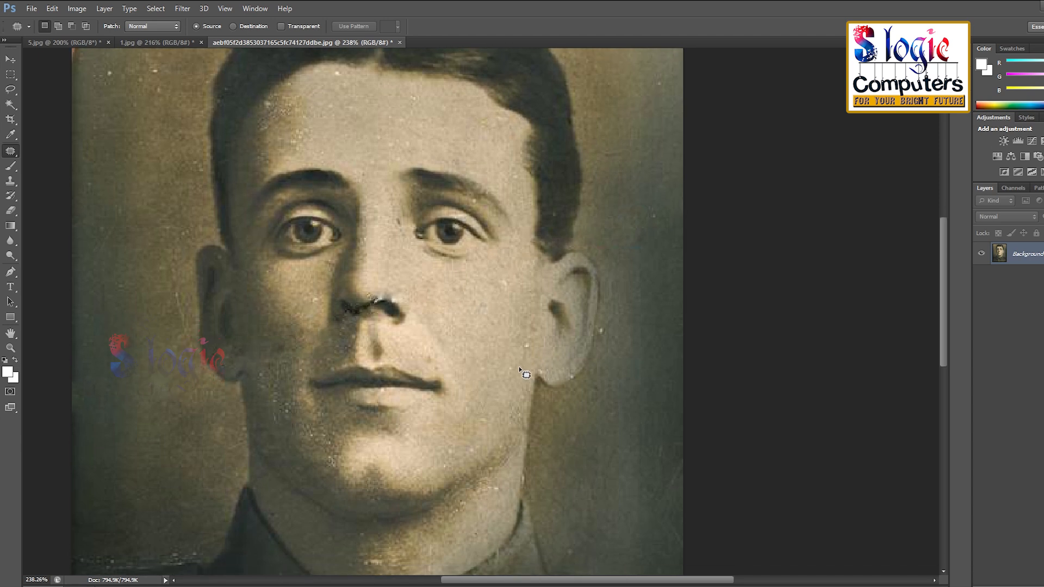
key("ctrl+0")
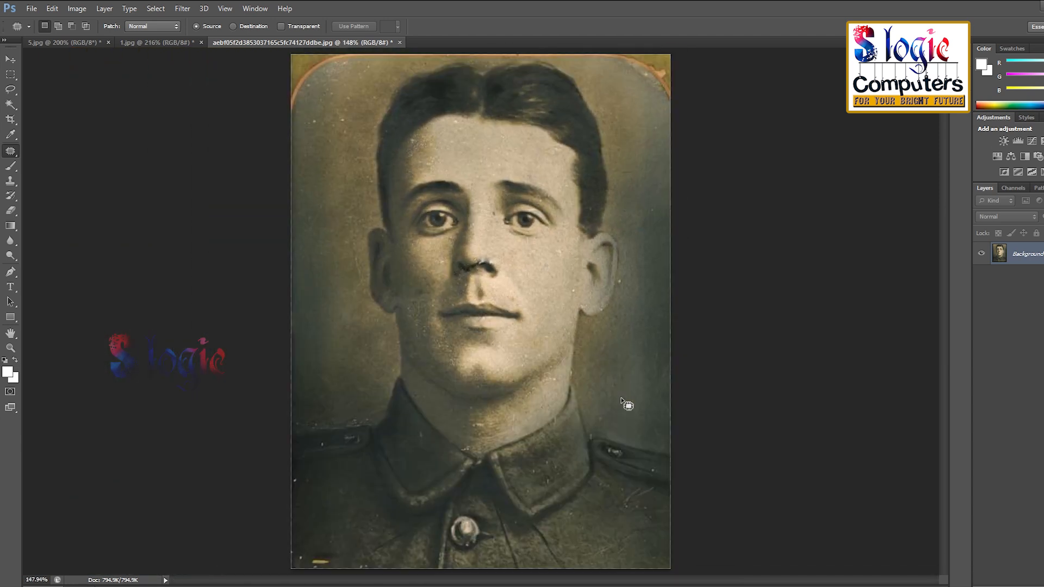
mouse_move(278, 140)
left_mouse_down()
mouse_move(351, 80)
mouse_move(328, 72)
left_mouse_up()
left_click_drag(313, 76, 268, 292)
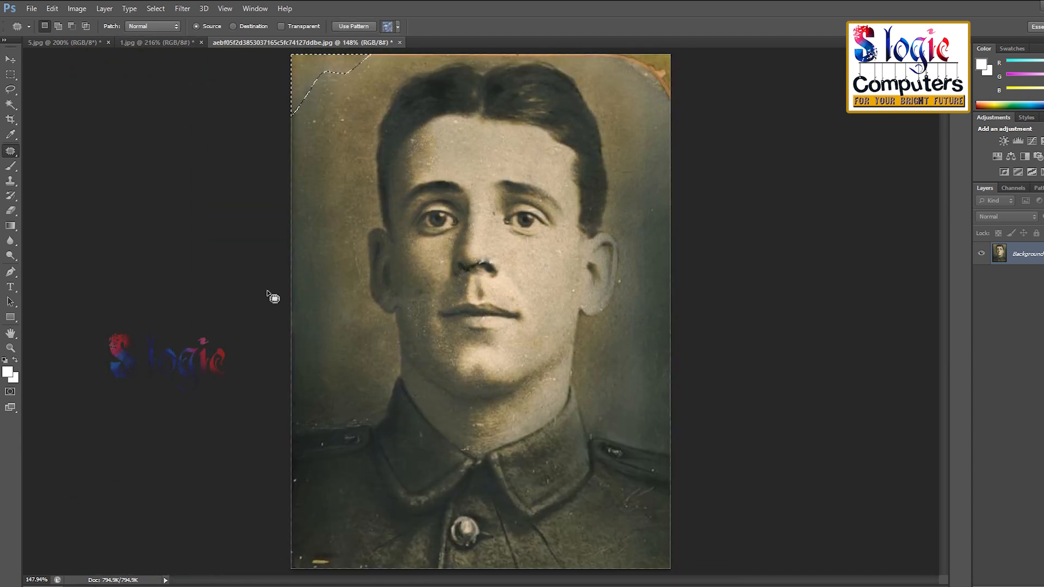
left_click(268, 293)
mouse_move(589, 56)
left_mouse_down()
mouse_move(663, 79)
mouse_move(625, 372)
left_mouse_up()
left_click(625, 373)
Patch the yellow mark in the portrait's lower left corner with uniform fabric, then deselect
left_click_drag(310, 559, 321, 565)
left_click_drag(320, 564, 333, 528)
left_click(358, 520)
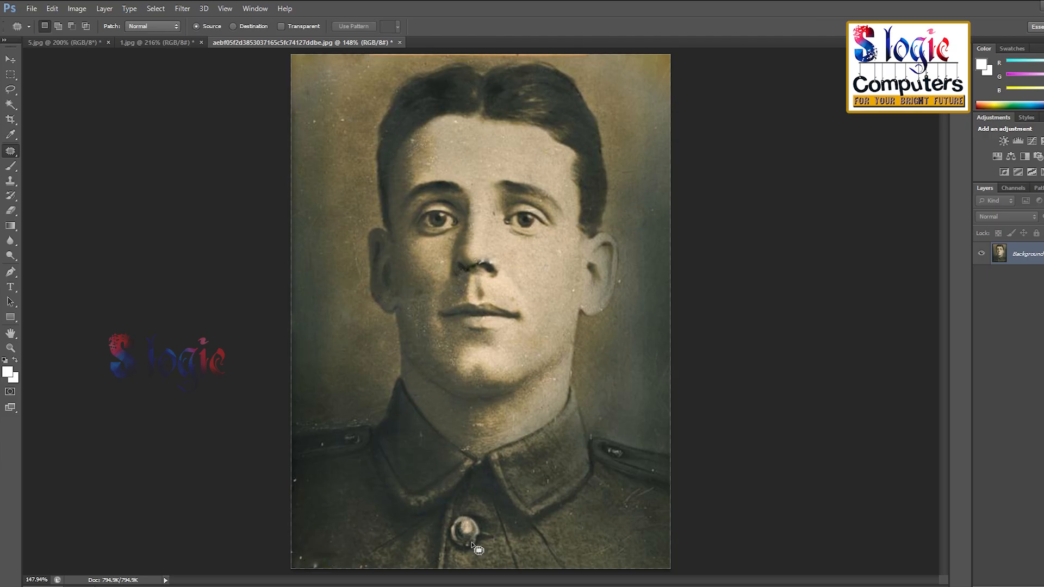
Paint the whole portrait back to its original damaged state with the History Brush and reselect the Patch tool
left_click(10, 196)
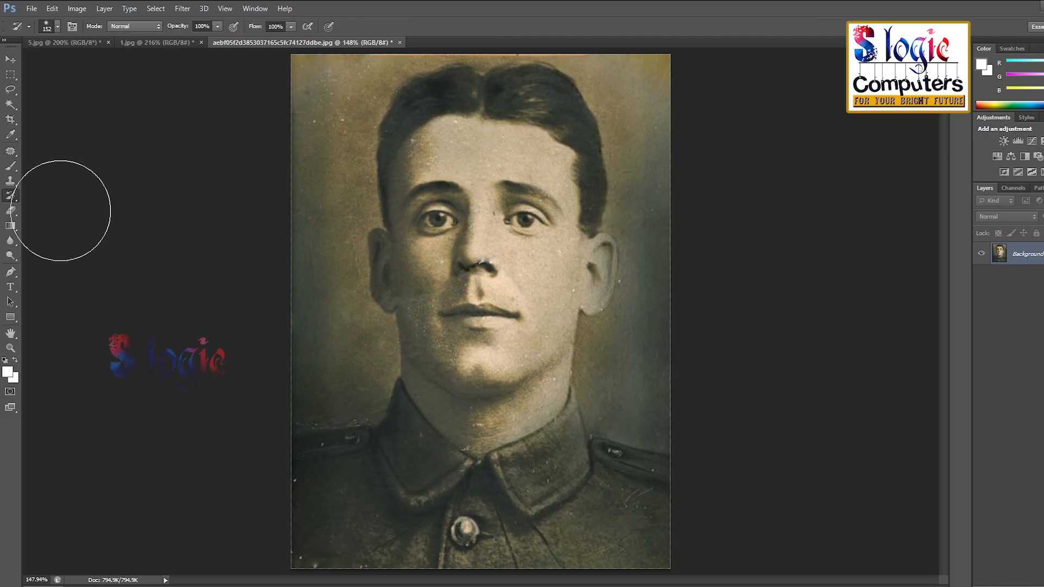
left_click_drag(321, 81, 531, 422)
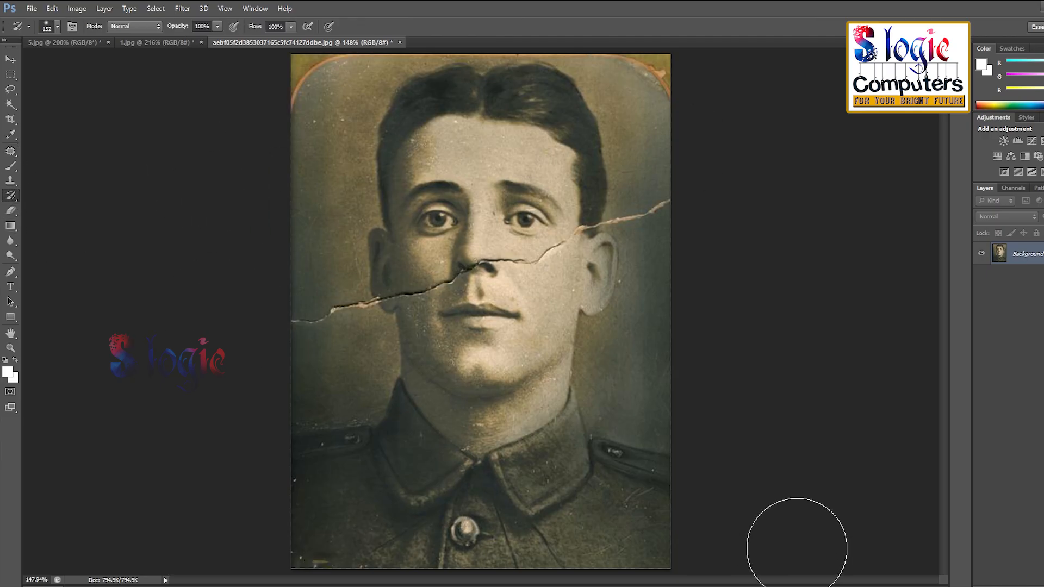
left_click(11, 152)
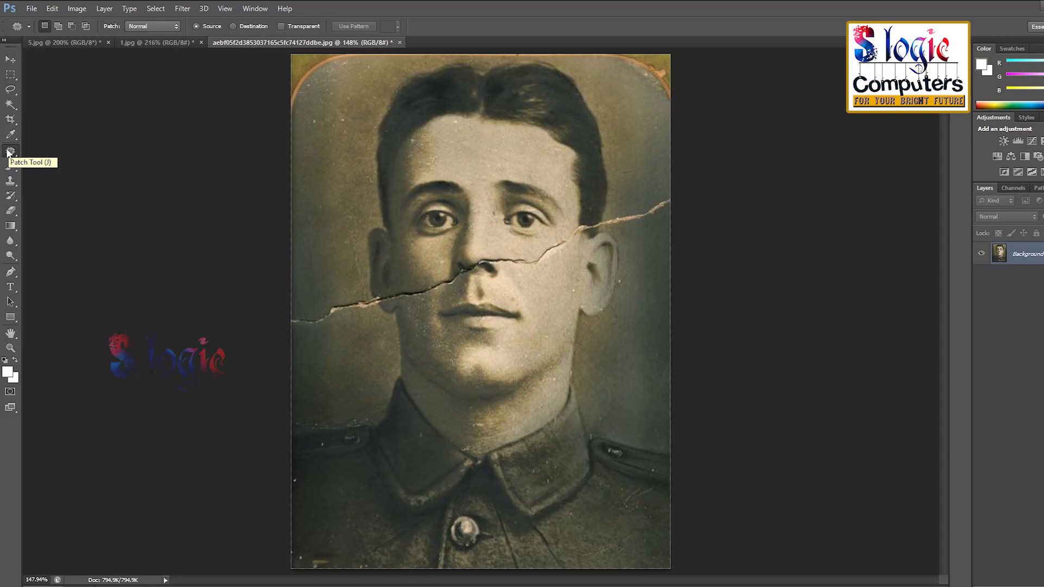
Open the photo d66d989f27fdd52d265ba92e349cb02c from the images folder, one level above damaged photos
key("ctrl+o")
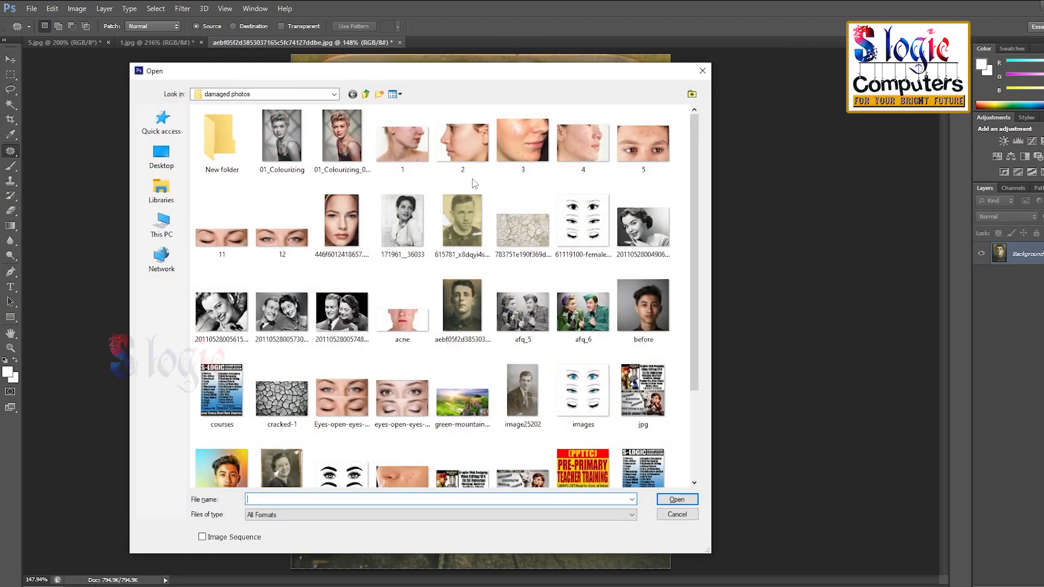
scroll(544, 353, "down", 2)
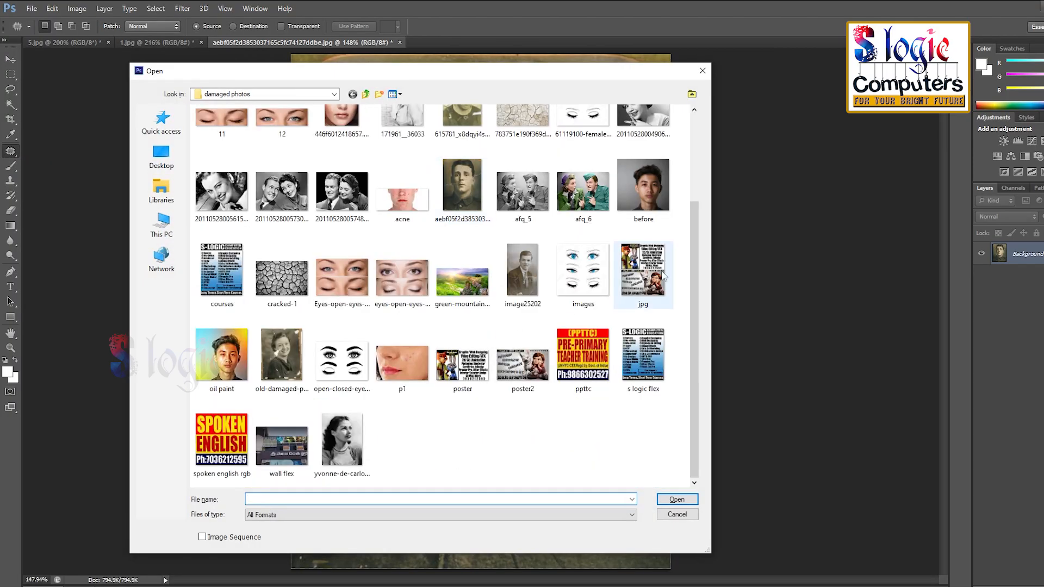
left_click(366, 95)
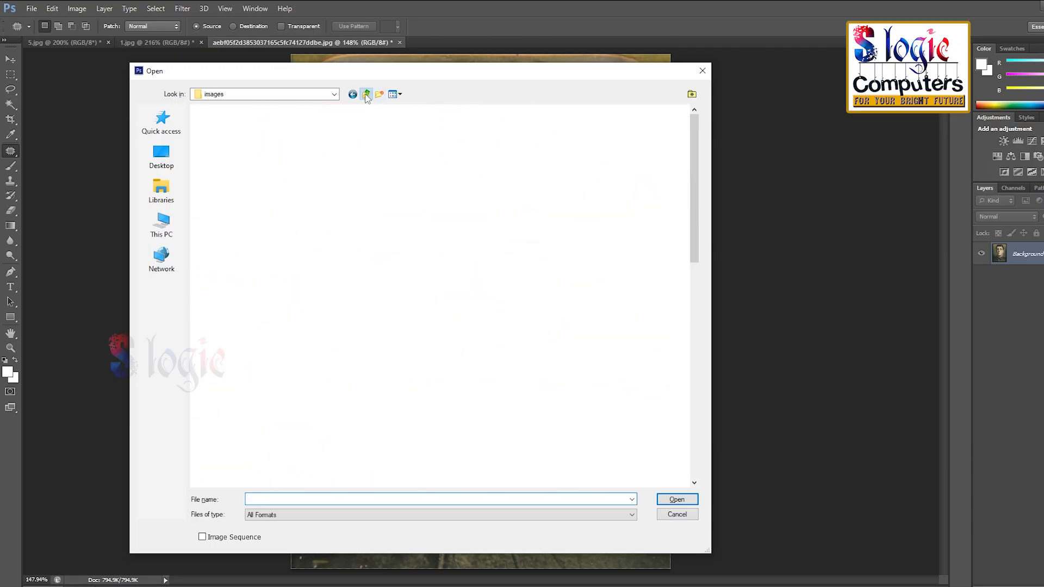
left_click(583, 223)
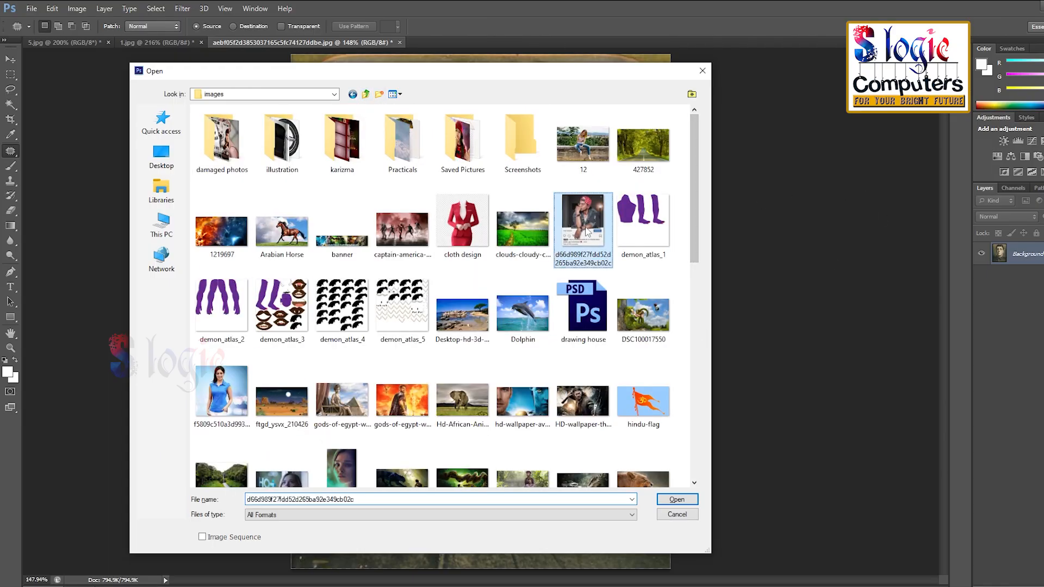
scroll(392, 397, "down", 2)
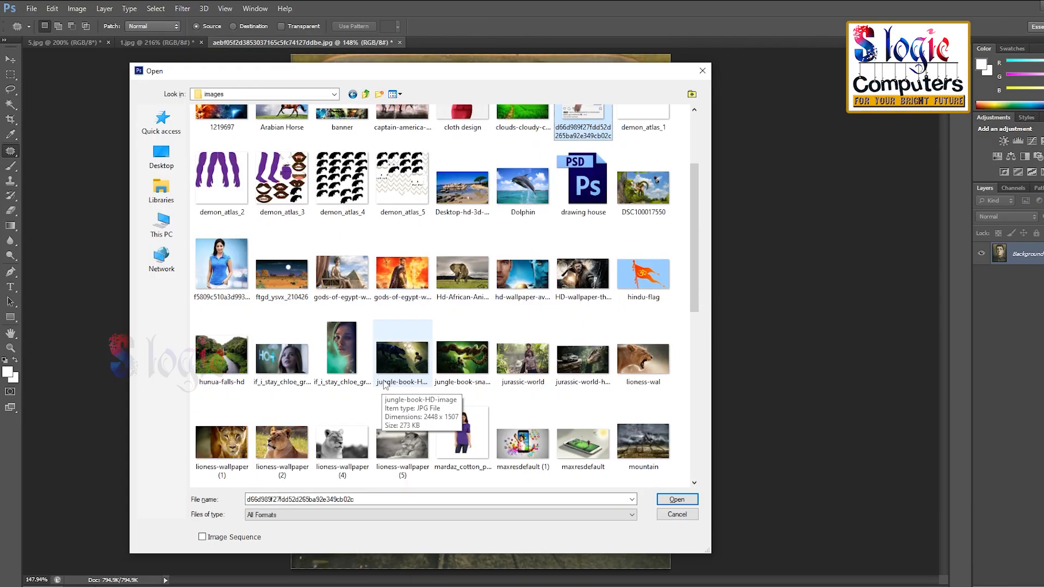
scroll(385, 384, "down", 2)
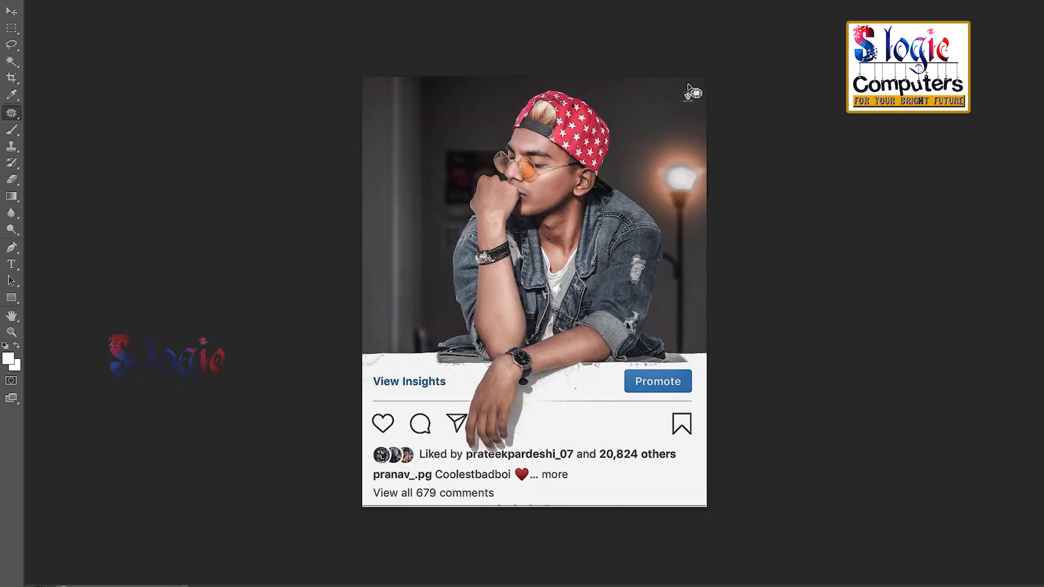
Patch the small watermark in the photo's upper right corner with background and the "View Insights" text with blank white area
mouse_move(688, 87)
left_mouse_down()
mouse_move(704, 98)
mouse_move(679, 111)
mouse_move(686, 83)
mouse_move(630, 98)
left_mouse_up()
key("ctrl+plus")
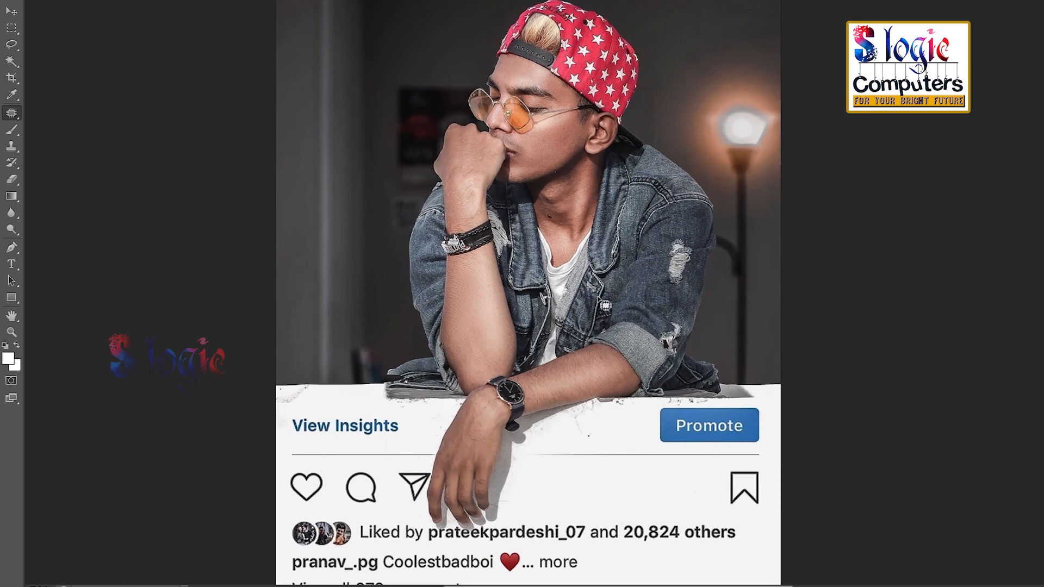
mouse_move(294, 439)
left_mouse_down()
mouse_move(291, 416)
mouse_move(402, 417)
left_mouse_up()
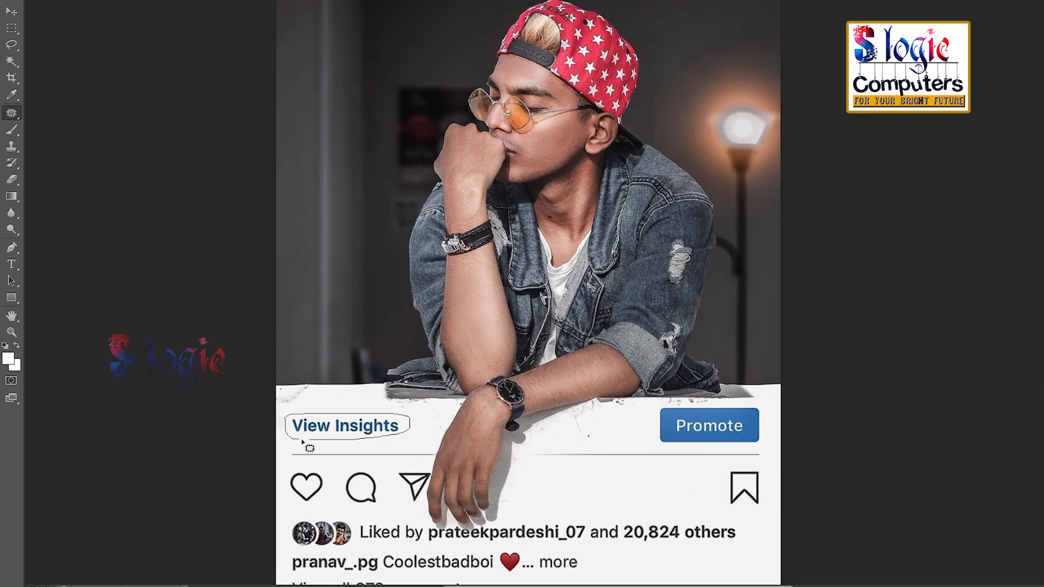
left_click_drag(345, 443, 604, 494)
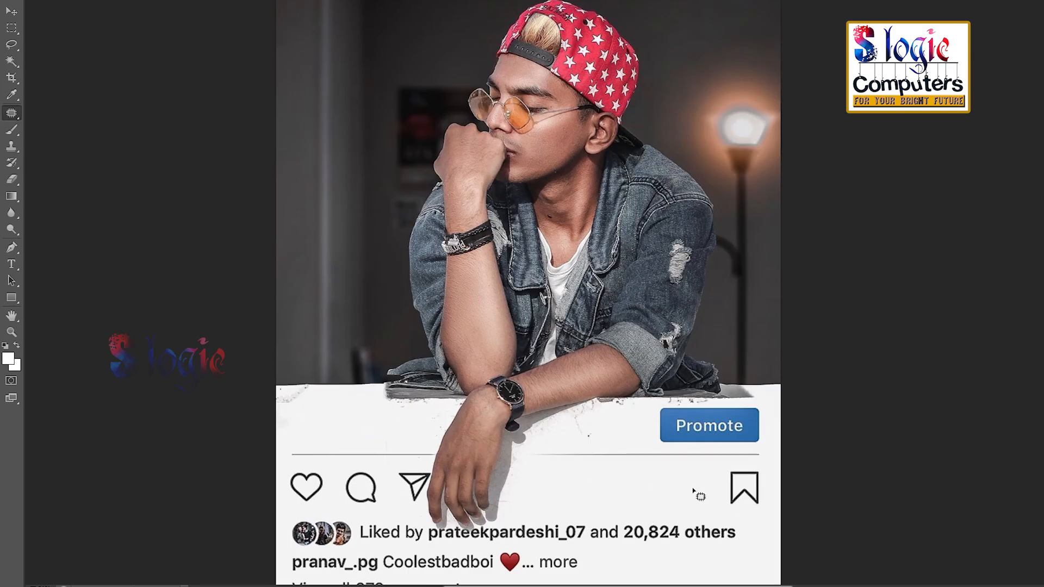
Patch the bookmark, comment bubble and heart icons with the blank white area beside them
mouse_move(720, 477)
left_mouse_down()
mouse_move(768, 463)
mouse_move(768, 503)
mouse_move(737, 512)
mouse_move(720, 482)
mouse_move(698, 496)
mouse_move(647, 499)
left_mouse_up()
mouse_move(385, 502)
left_mouse_down()
mouse_move(361, 512)
mouse_move(347, 503)
mouse_move(348, 476)
mouse_move(548, 490)
left_mouse_up()
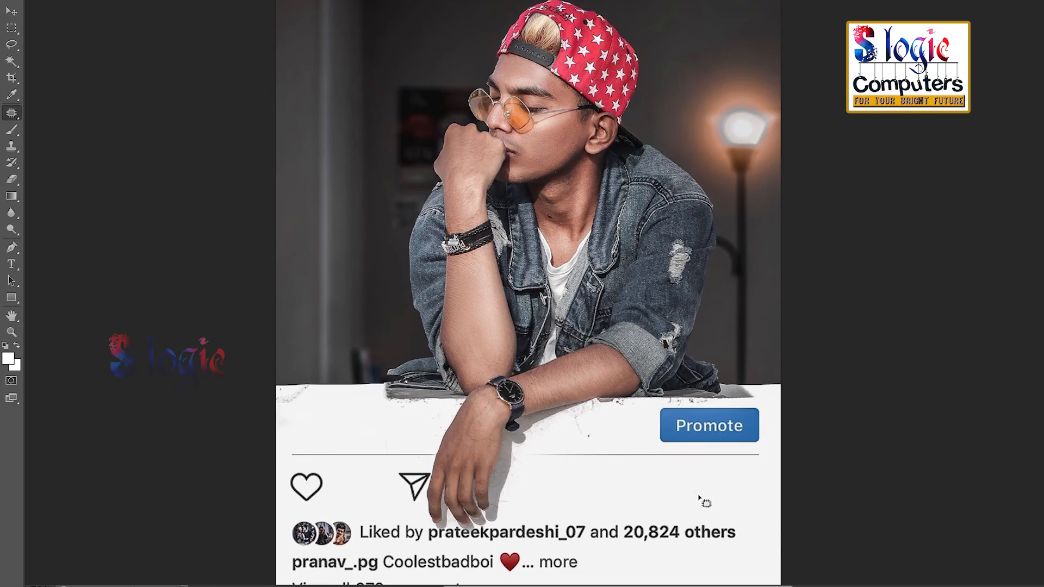
mouse_move(327, 477)
left_mouse_down()
mouse_move(331, 500)
mouse_move(313, 506)
mouse_move(288, 482)
mouse_move(316, 469)
mouse_move(403, 486)
left_mouse_up()
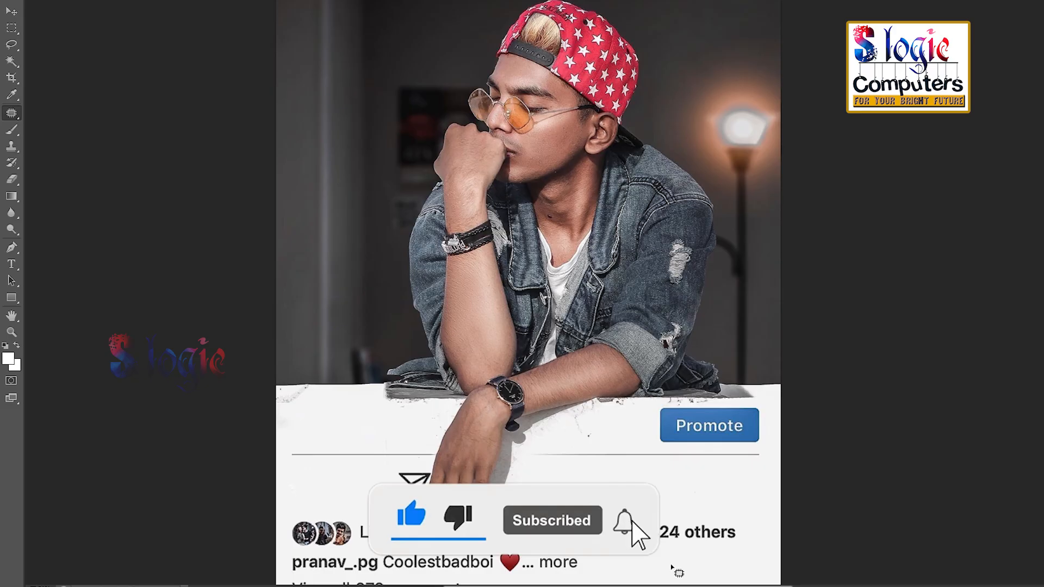
Patch the number 20,824 in the "Liked by" line with the blank area above it, then deselect
scroll(641, 542, "up", 3)
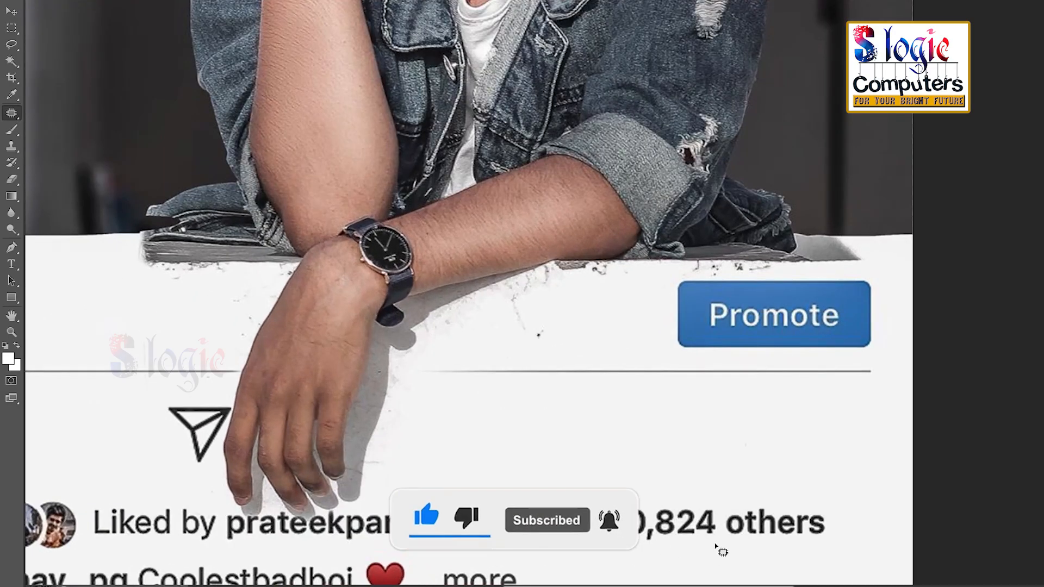
mouse_move(728, 547)
left_mouse_down()
mouse_move(632, 541)
mouse_move(726, 546)
mouse_move(644, 551)
mouse_move(603, 538)
mouse_move(604, 509)
mouse_move(710, 495)
mouse_move(725, 544)
mouse_move(684, 499)
mouse_move(687, 468)
left_mouse_up()
key("ctrl+d")
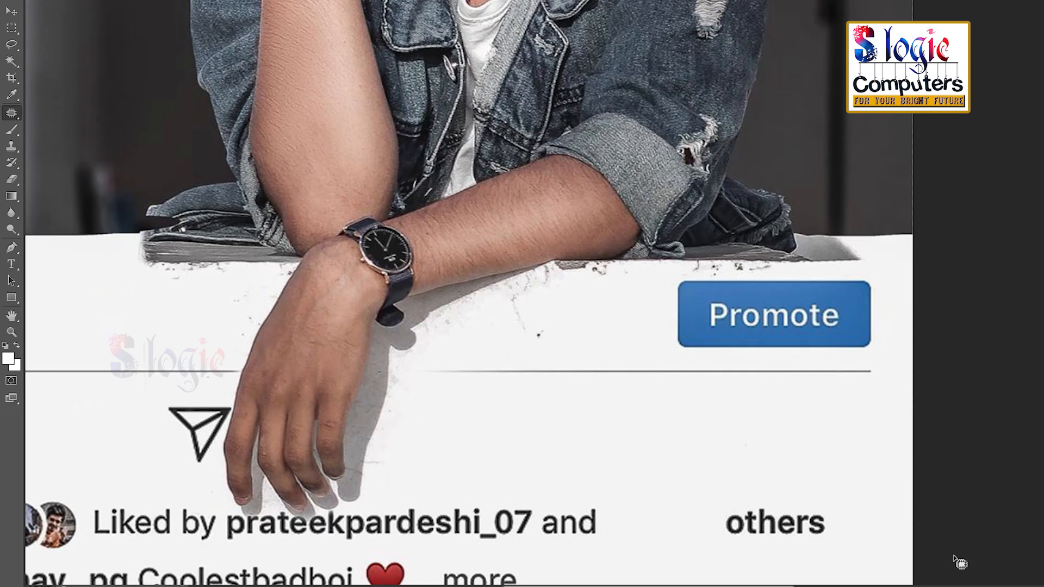
Fit the whole photo in view and reselect the Patch tool from the healing tools group
key("ctrl+0")
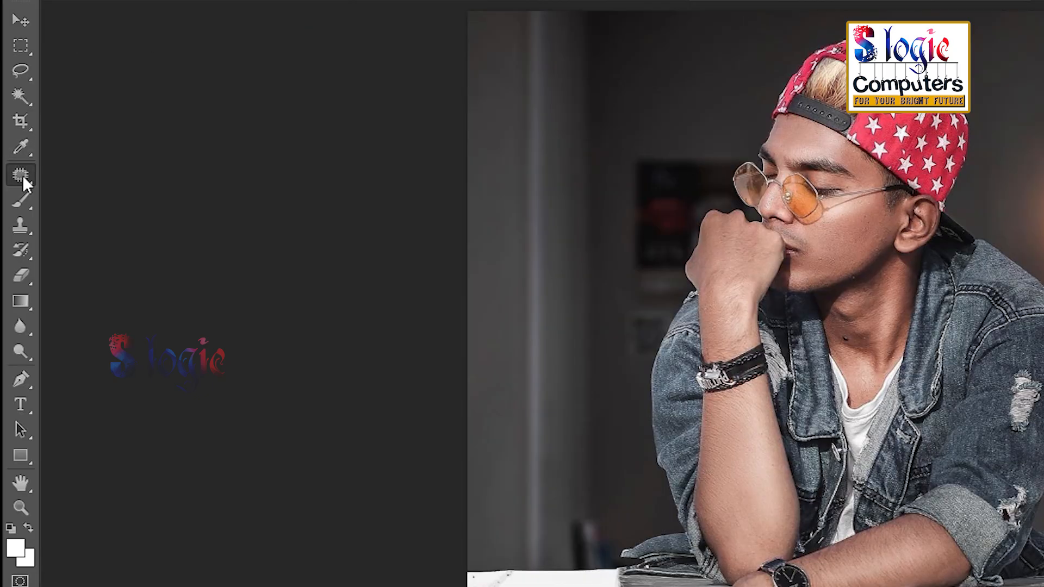
right_click(12, 112)
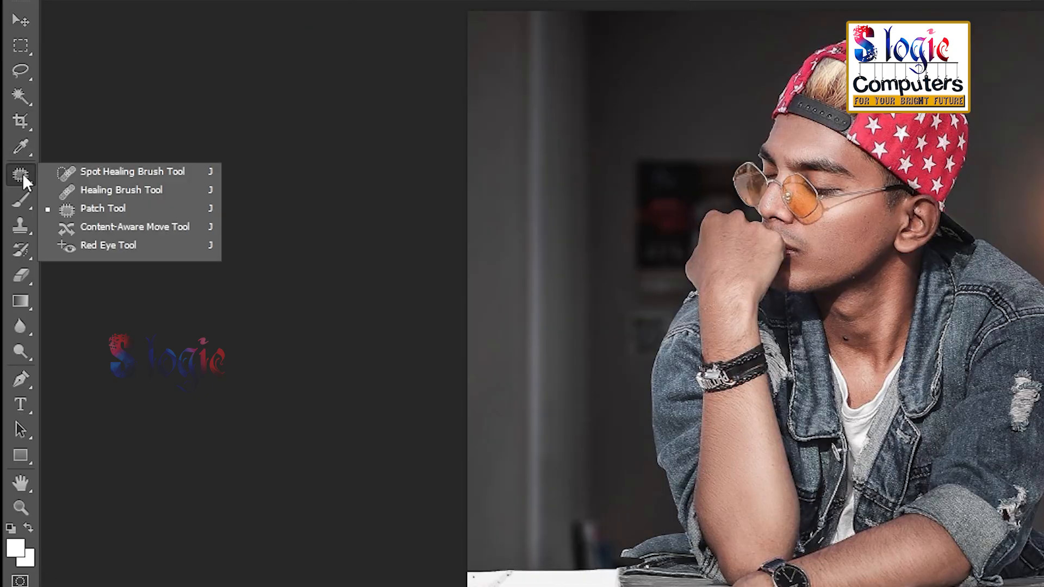
left_click(92, 206)
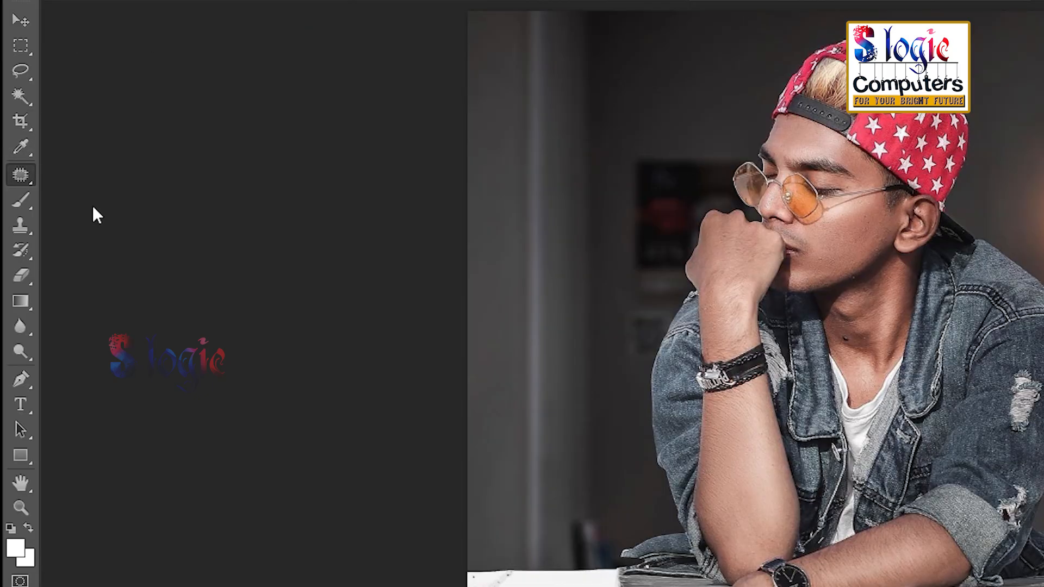